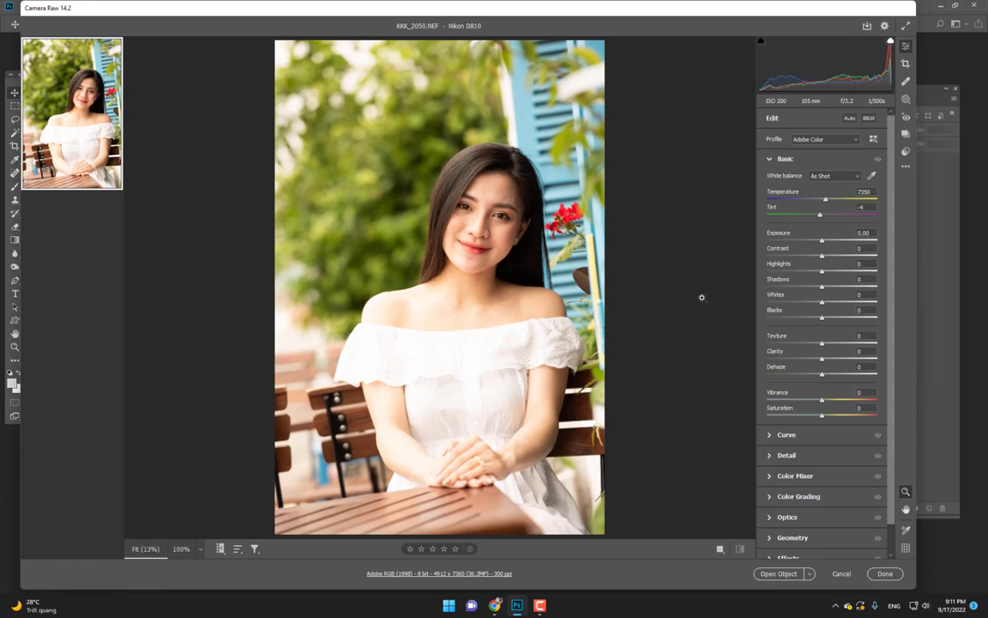
# Raise Contrast to +25, and pull Highlights to -69 and Whites to -30.
pyautogui.moveTo(824, 259); pyautogui.dragTo(842, 265)
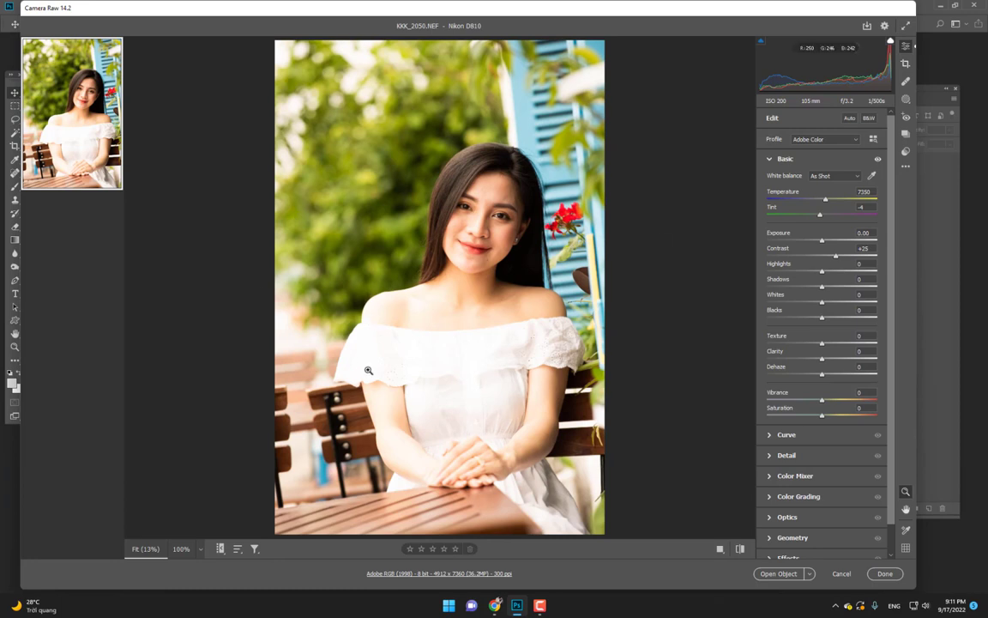
pyautogui.moveTo(814, 272); pyautogui.dragTo(784, 272)
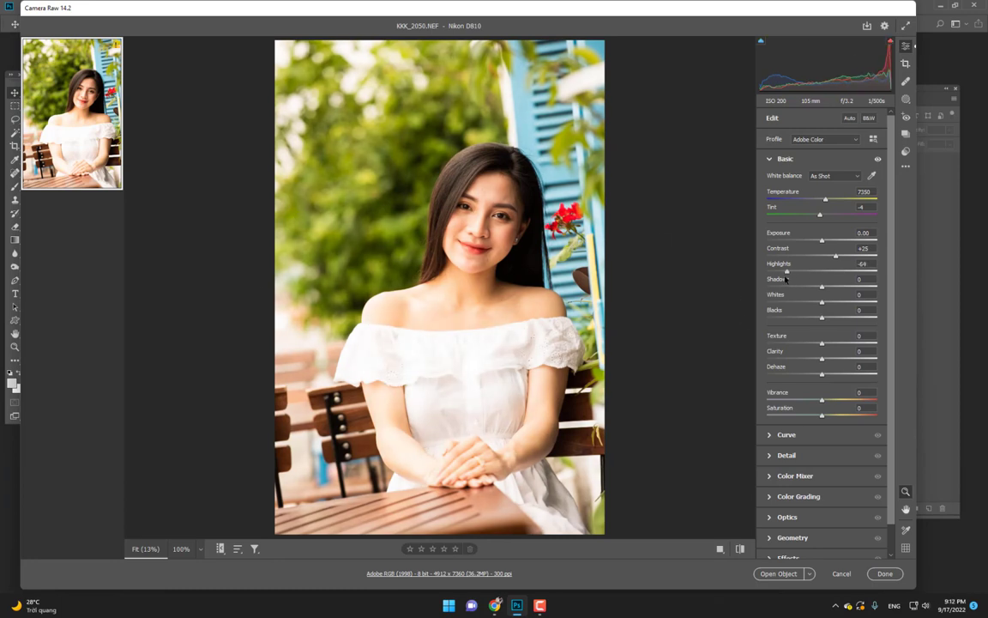
pyautogui.moveTo(822, 302); pyautogui.dragTo(805, 302)
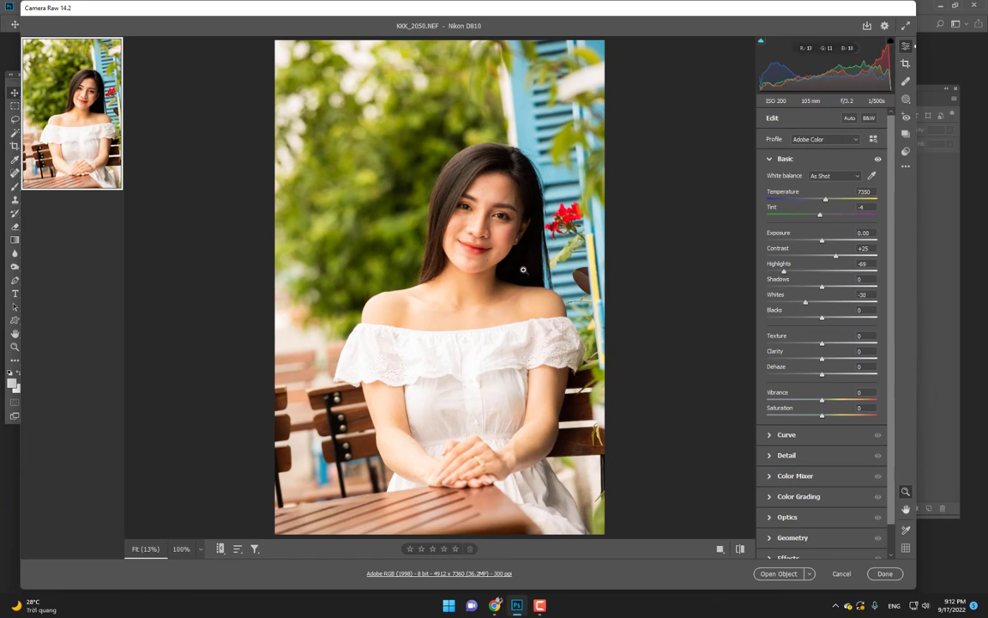
# Lift Shadows to +20 and Blacks to +36, and cool Temperature to 6100.
pyautogui.moveTo(832, 319)
pyautogui.mouseDown()
pyautogui.moveTo(842, 318)
pyautogui.moveTo(832, 286)
pyautogui.mouseUp()
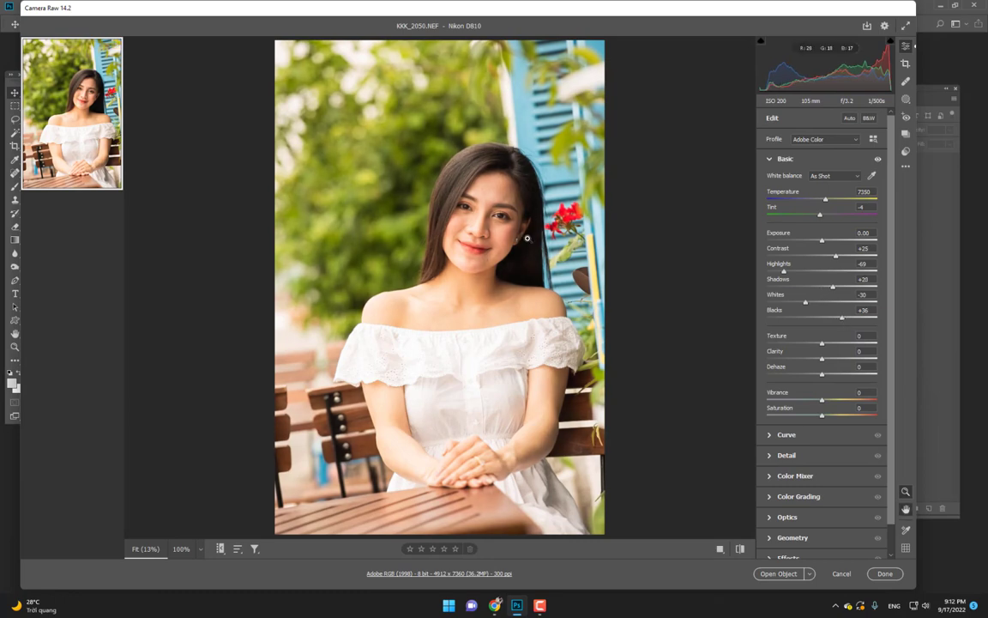
pyautogui.moveTo(498, 312); pyautogui.dragTo(467, 237)
pyautogui.moveTo(826, 200); pyautogui.dragTo(813, 203)
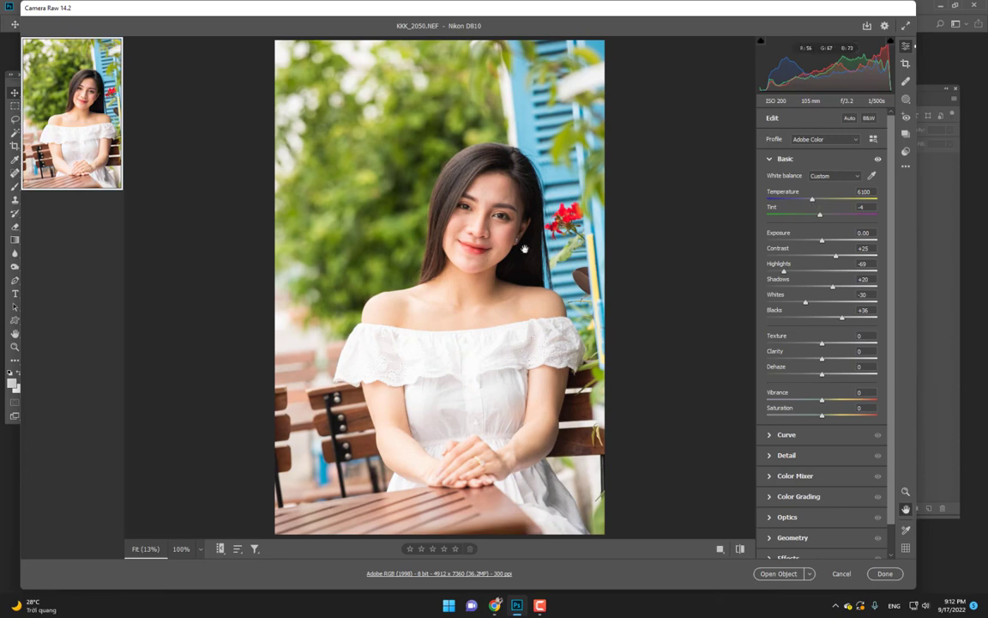
# Lower Temperature step by step to 5800 while checking the face at full size.
pyautogui.click(463, 236)
pyautogui.press('Down')
pyautogui.press('Down')
pyautogui.press('Down')
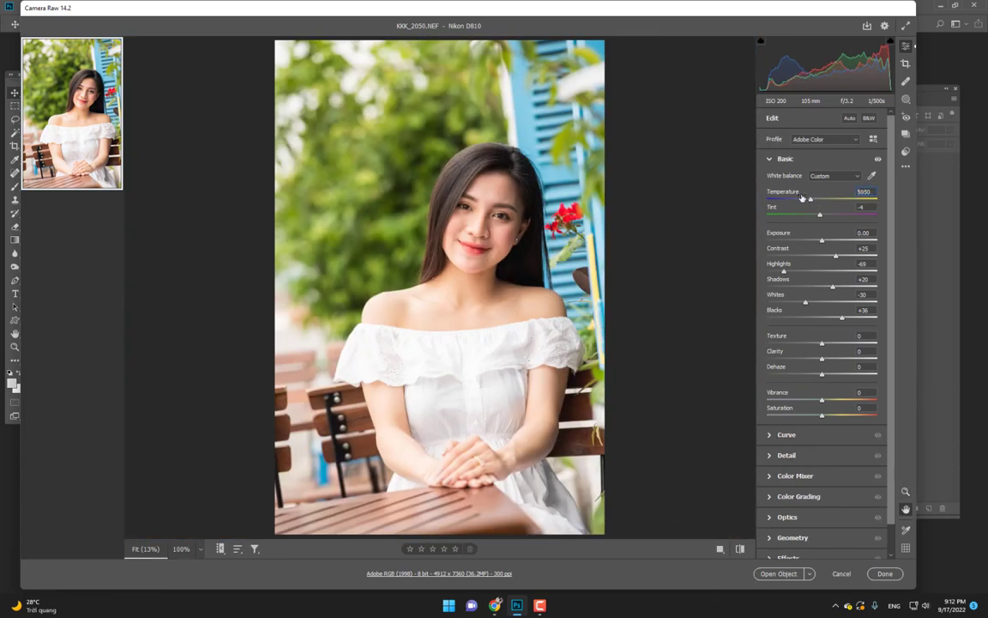
pyautogui.press('Down')
pyautogui.press('Down')
pyautogui.moveTo(442, 289); pyautogui.dragTo(558, 232)
# Reduce overall Saturation, fine-tuning it to -10.
pyautogui.moveTo(821, 417); pyautogui.dragTo(813, 417)
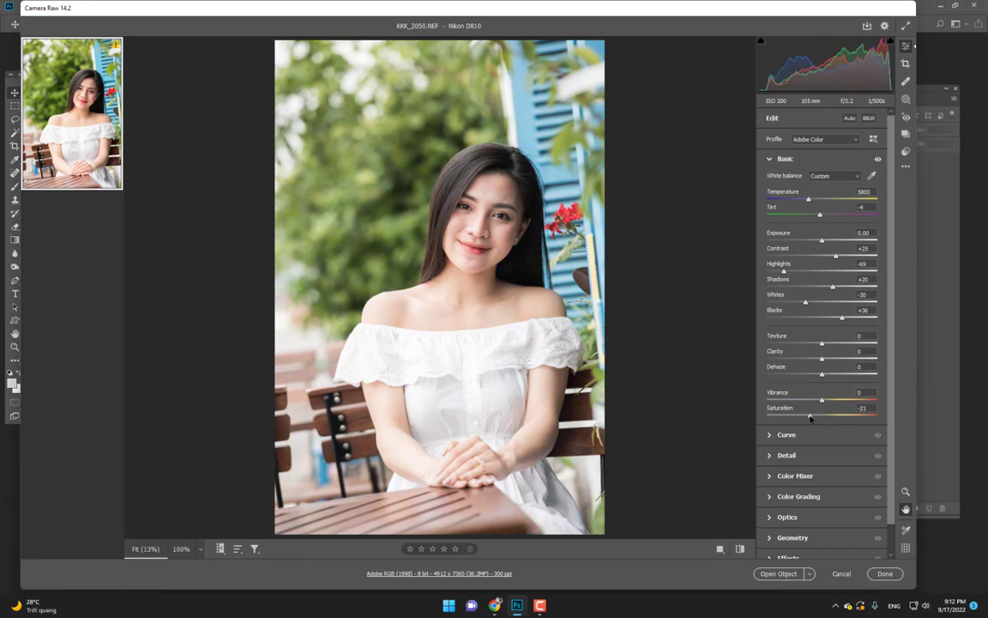
pyautogui.moveTo(816, 417); pyautogui.dragTo(815, 417)
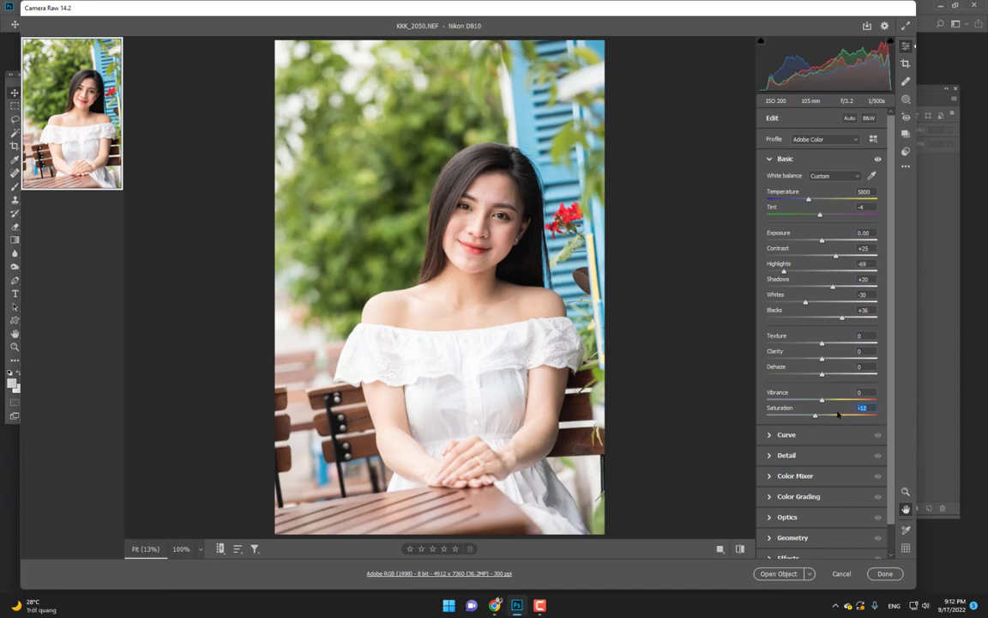
pyautogui.press('Up')
pyautogui.press('Up')
pyautogui.moveTo(484, 243); pyautogui.dragTo(435, 221)
# In Color Grading, tint the Shadows wheel blue with Hue 224 and Saturation 7.
pyautogui.click(771, 497)
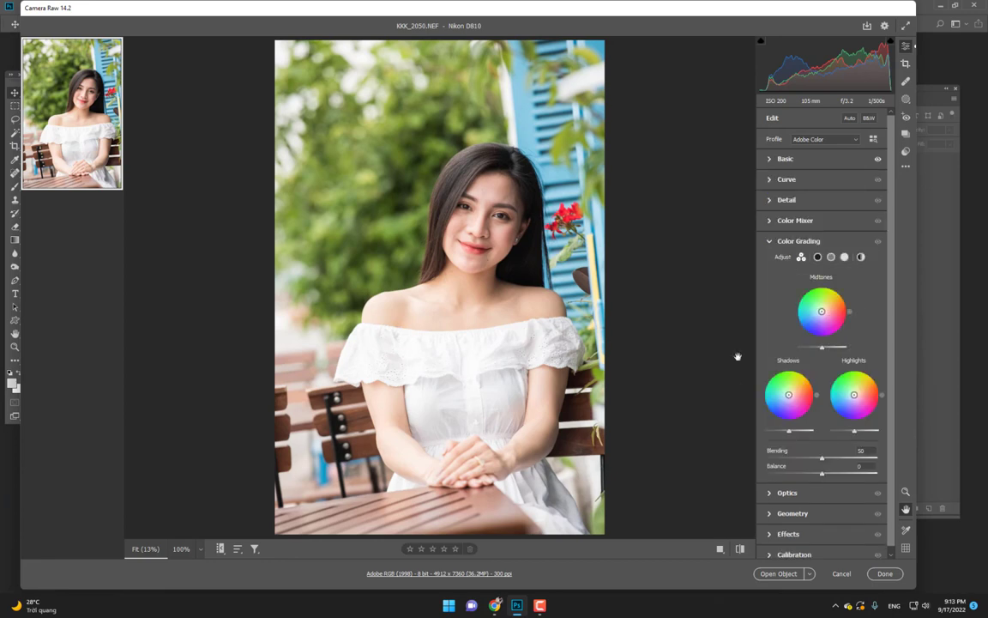
pyautogui.moveTo(820, 311)
pyautogui.click(818, 257)
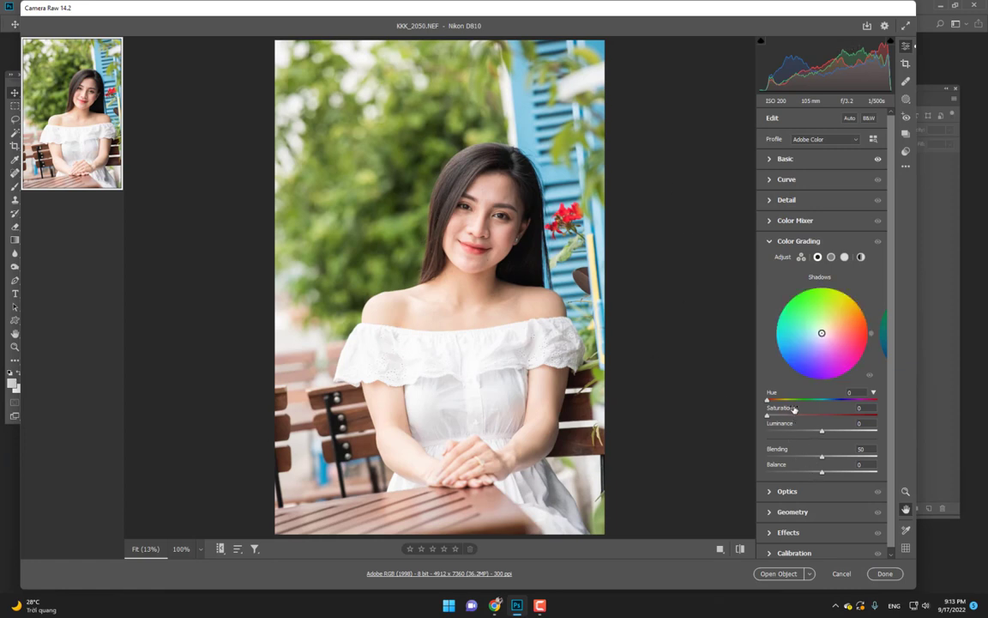
pyautogui.moveTo(802, 400); pyautogui.dragTo(838, 402)
pyautogui.moveTo(768, 415)
pyautogui.mouseDown()
pyautogui.moveTo(830, 421)
pyautogui.moveTo(758, 418)
pyautogui.mouseUp()
pyautogui.click(778, 418)
pyautogui.moveTo(778, 418)
pyautogui.mouseDown()
pyautogui.moveTo(798, 416)
pyautogui.moveTo(779, 419)
pyautogui.mouseUp()
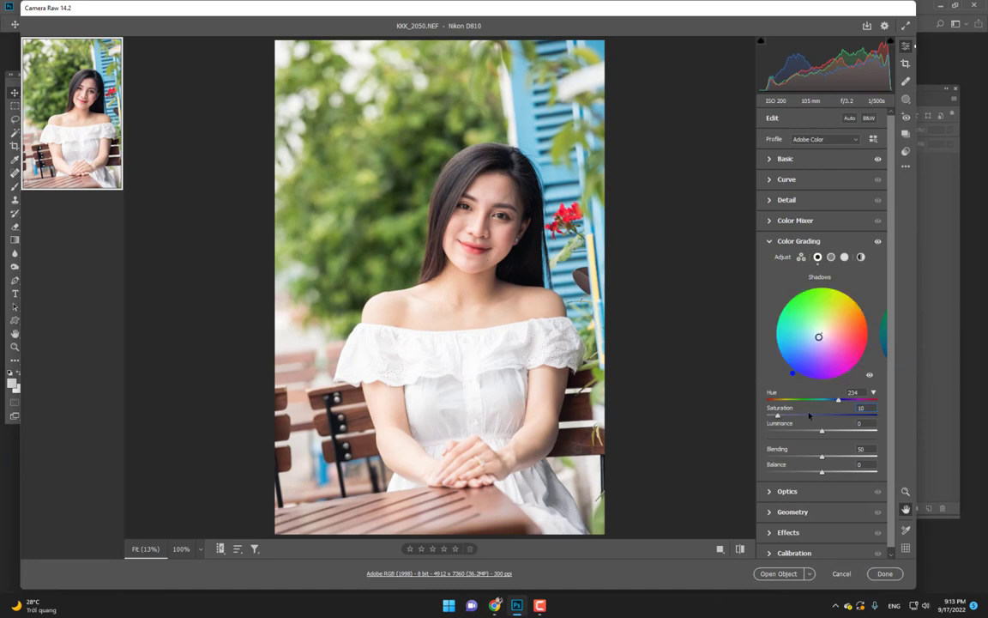
pyautogui.scroll(-3, 811, 416)
# Tint the Highlights wheel blue with Hue 234 and Saturation 20.
pyautogui.click(844, 258)
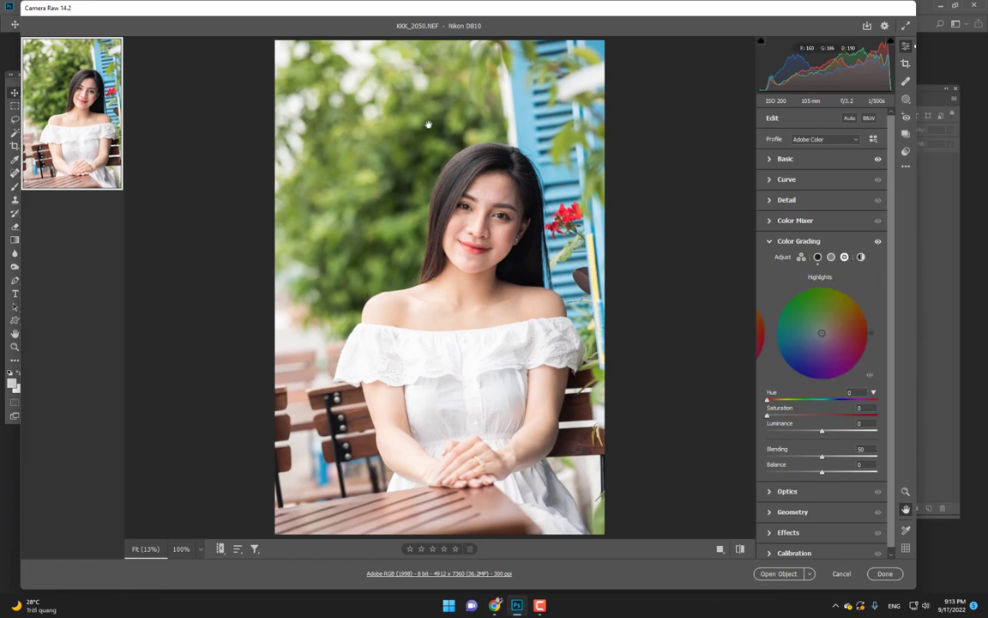
pyautogui.click(837, 401)
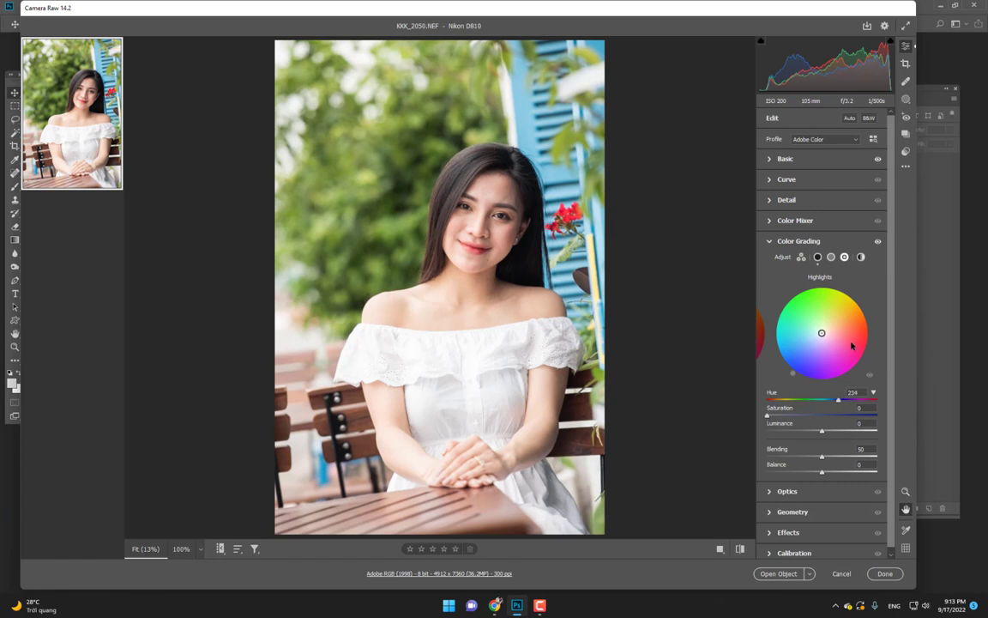
pyautogui.moveTo(780, 417); pyautogui.dragTo(816, 415)
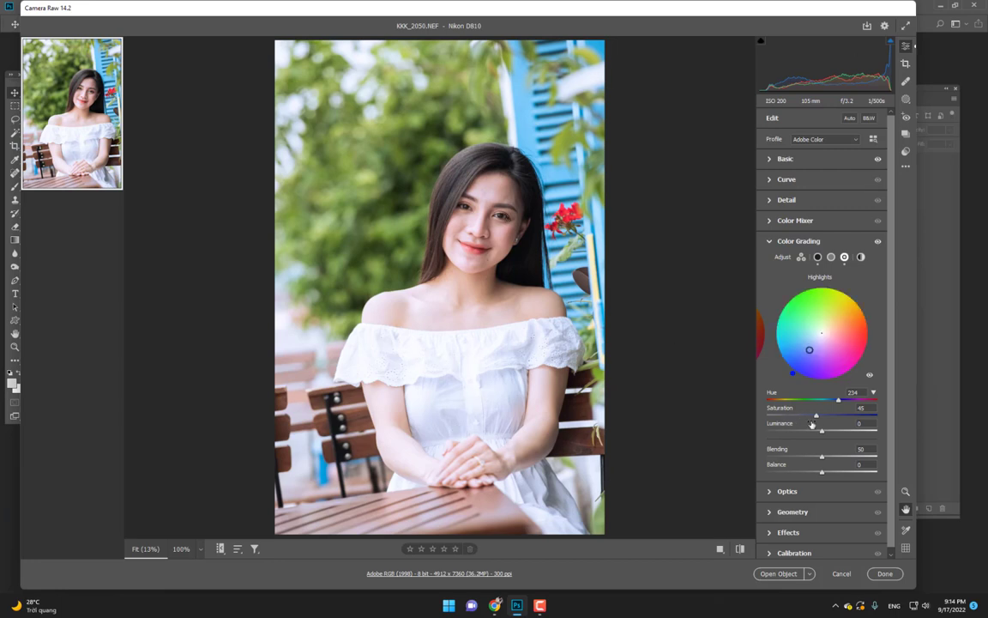
pyautogui.moveTo(817, 416); pyautogui.dragTo(790, 416)
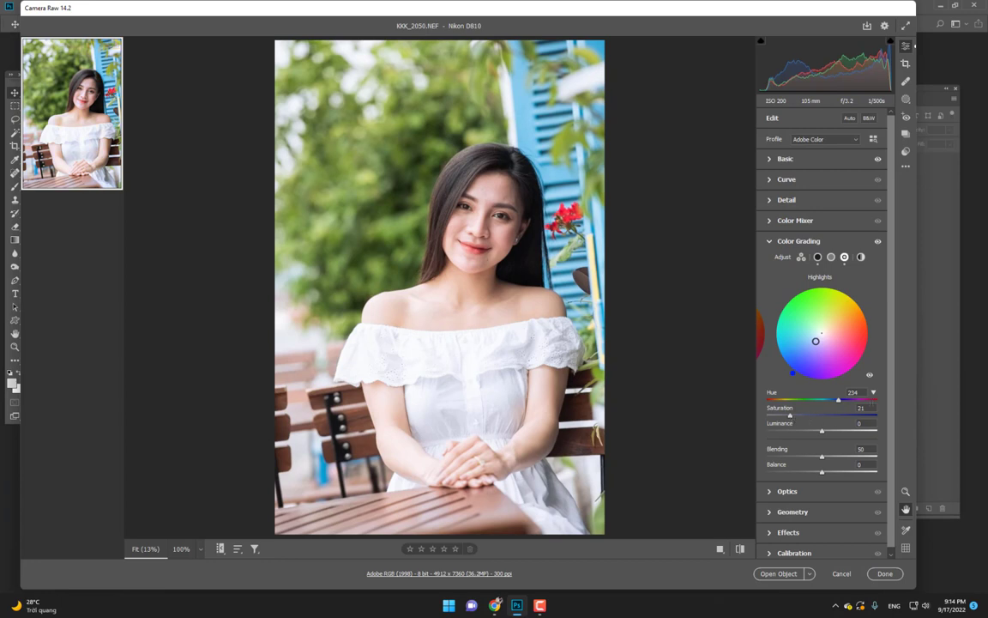
pyautogui.moveTo(790, 416); pyautogui.dragTo(789, 415)
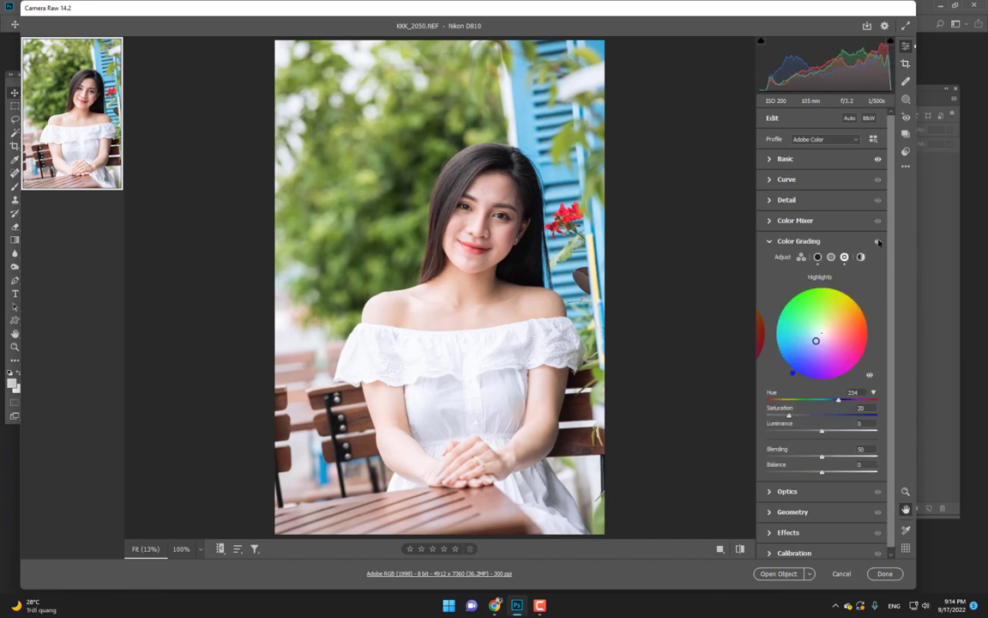
# Toggle color grading off and on to compare, then collapse the Color Grading panel.
pyautogui.click(877, 241)
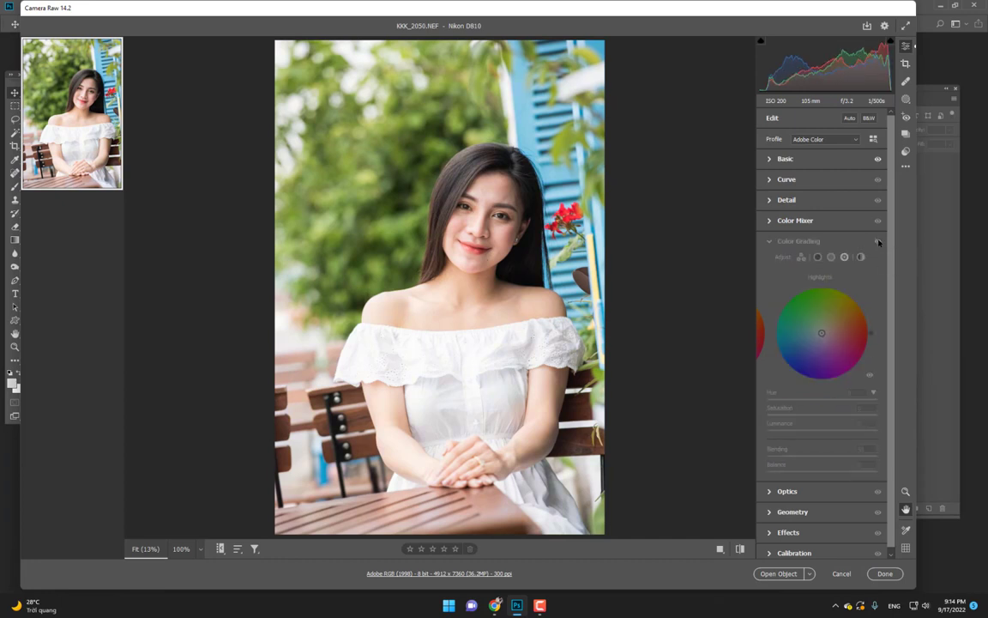
pyautogui.click(878, 242)
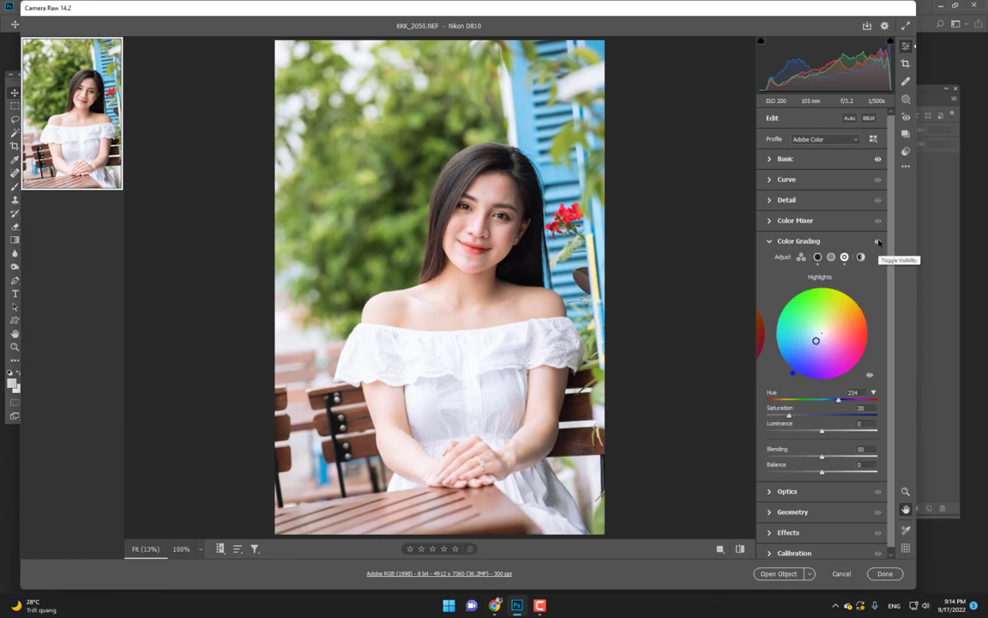
pyautogui.click(878, 242)
pyautogui.click(878, 242)
pyautogui.click(768, 241)
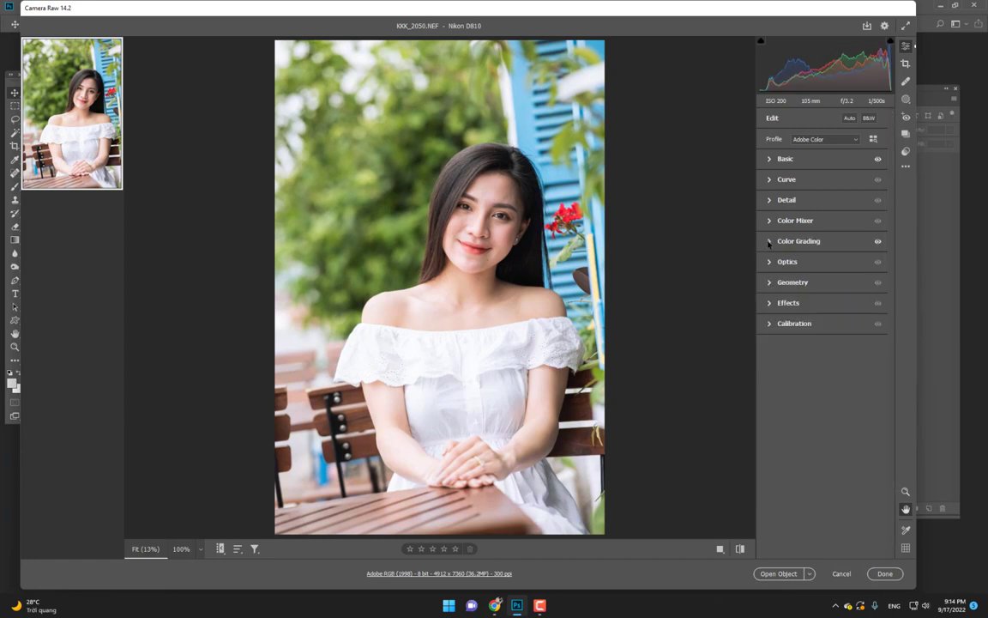
# Shift Calibration's Green Primary Hue to +20, check skin tones up close, then open Color Mixer.
pyautogui.click(770, 324)
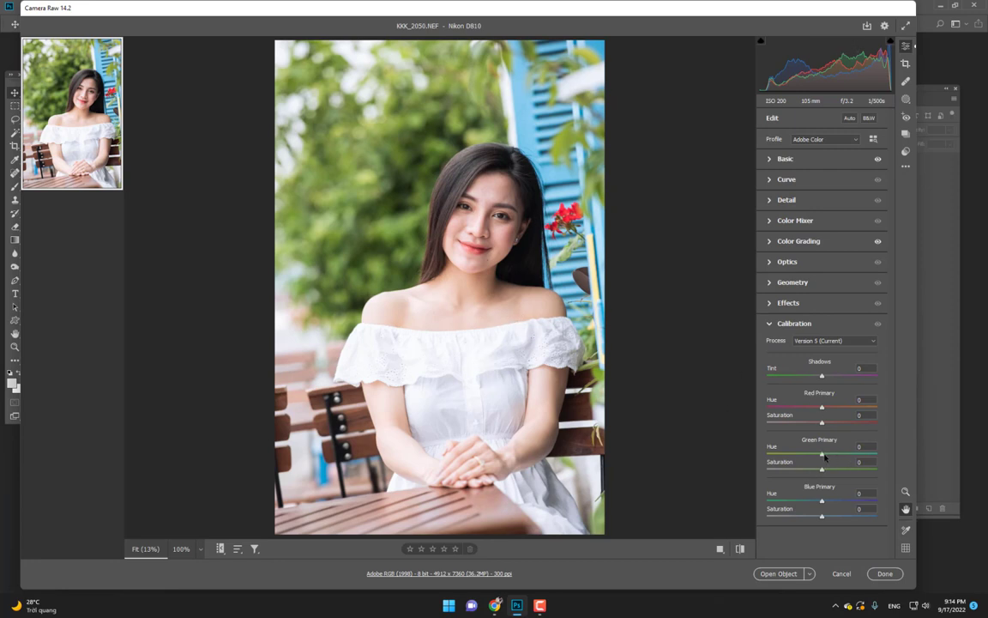
pyautogui.moveTo(825, 457)
pyautogui.mouseDown()
pyautogui.moveTo(850, 453)
pyautogui.moveTo(828, 453)
pyautogui.mouseUp()
pyautogui.click(842, 455)
pyautogui.click(447, 230)
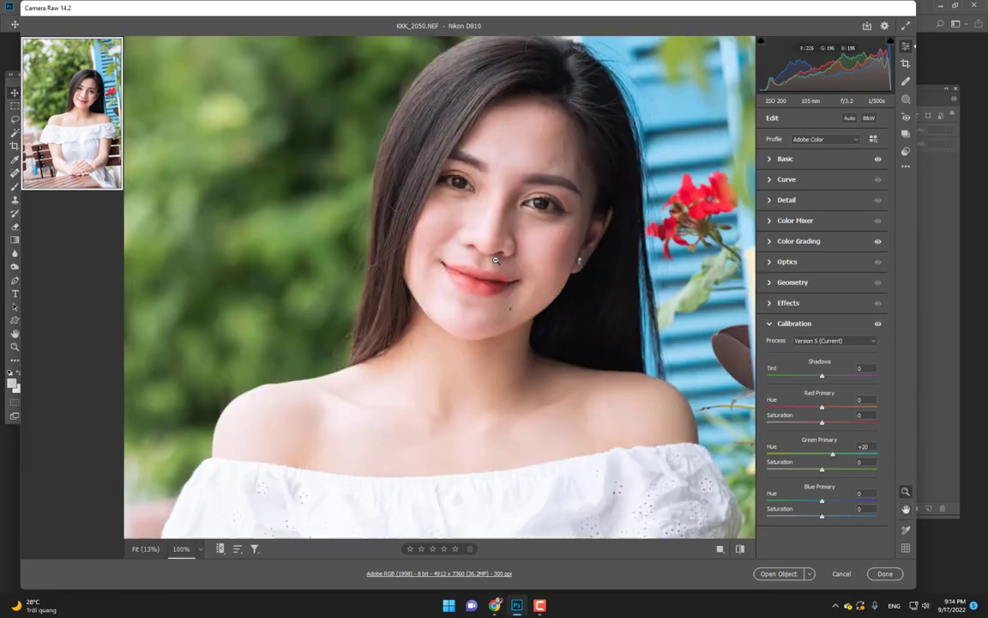
pyautogui.click(447, 232)
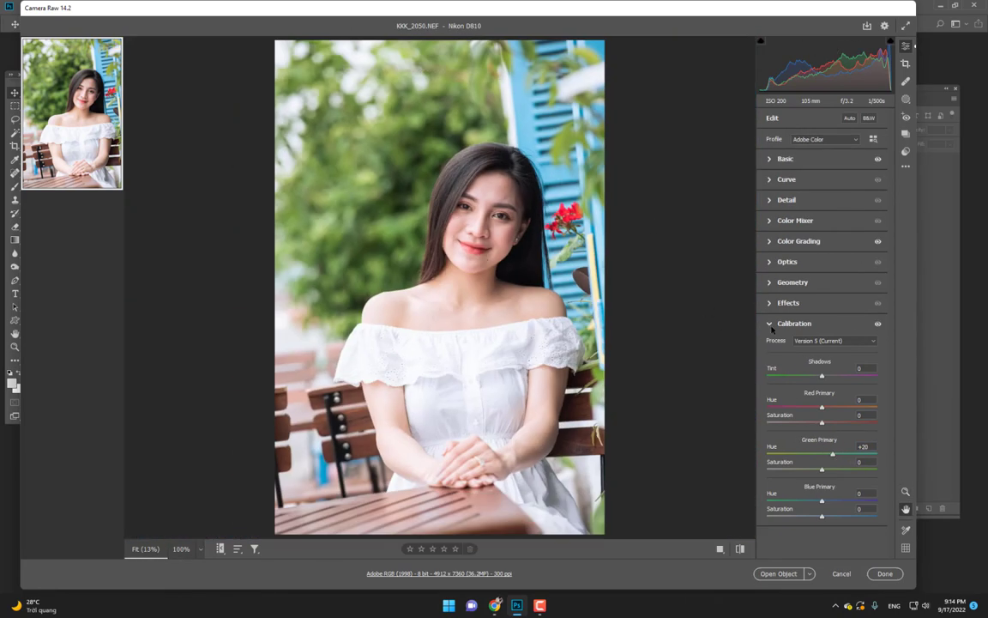
pyautogui.click(772, 325)
pyautogui.click(768, 223)
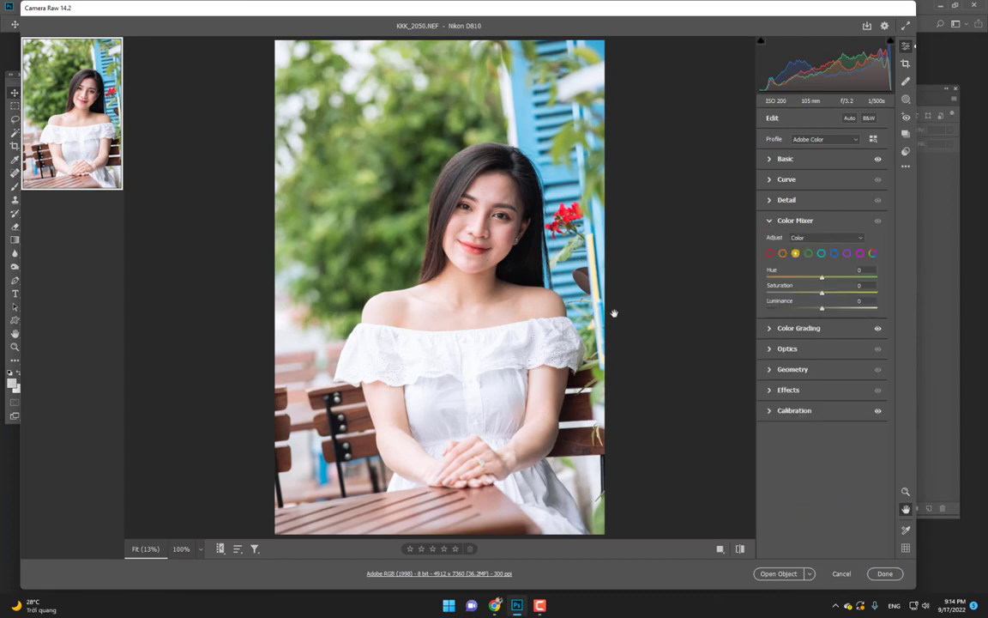
# Set the Color Mixer's orange tones to Saturation -12 and Luminance +10.
pyautogui.click(783, 254)
pyautogui.moveTo(821, 293); pyautogui.dragTo(817, 300)
pyautogui.moveTo(824, 310); pyautogui.dragTo(827, 311)
pyautogui.click(786, 302)
pyautogui.write('10')
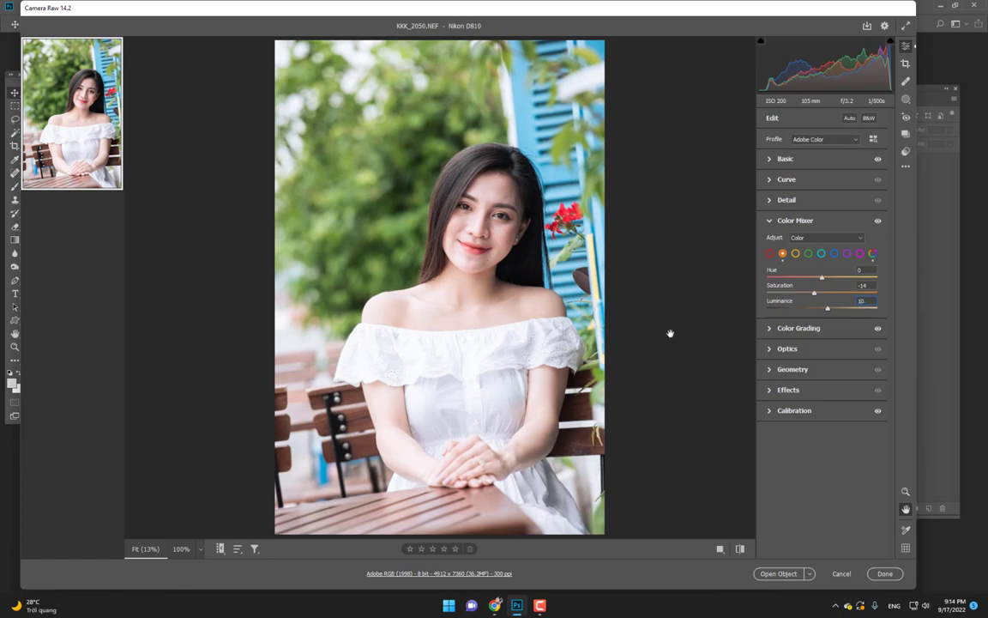
pyautogui.click(785, 289)
pyautogui.write('-13')
pyautogui.moveTo(432, 218); pyautogui.dragTo(549, 283)
pyautogui.click(796, 253)
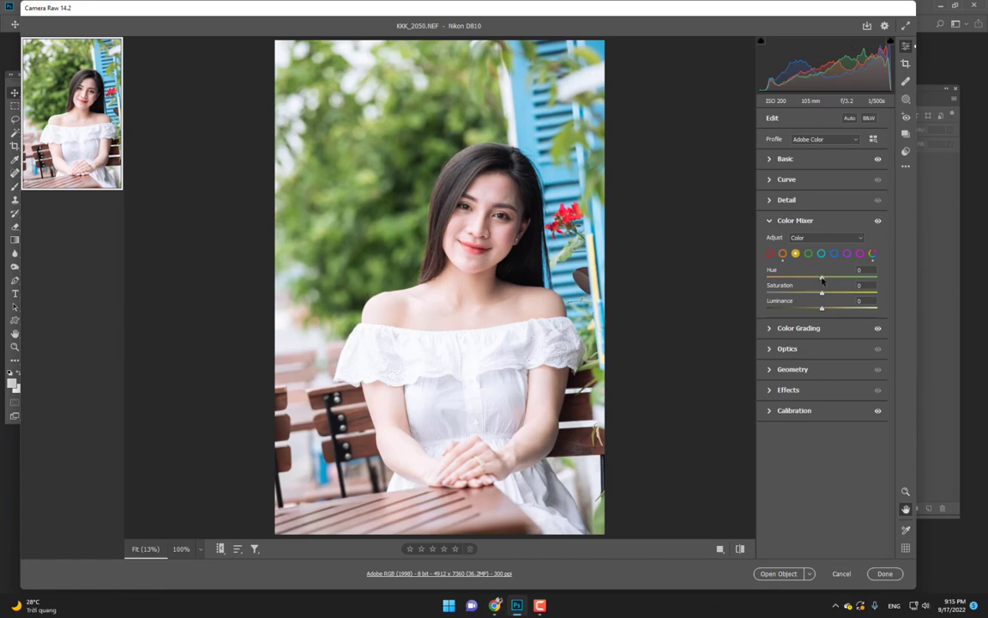
# Shift the yellow hue, settling it at +12.
pyautogui.moveTo(821, 279); pyautogui.dragTo(899, 280)
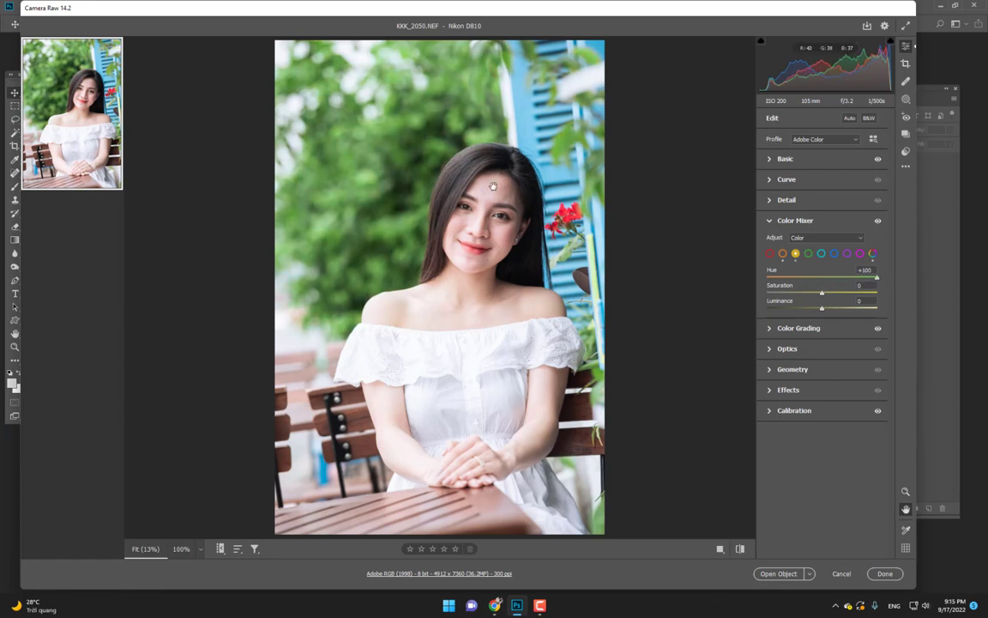
pyautogui.moveTo(874, 278); pyautogui.dragTo(830, 283)
pyautogui.click(863, 269)
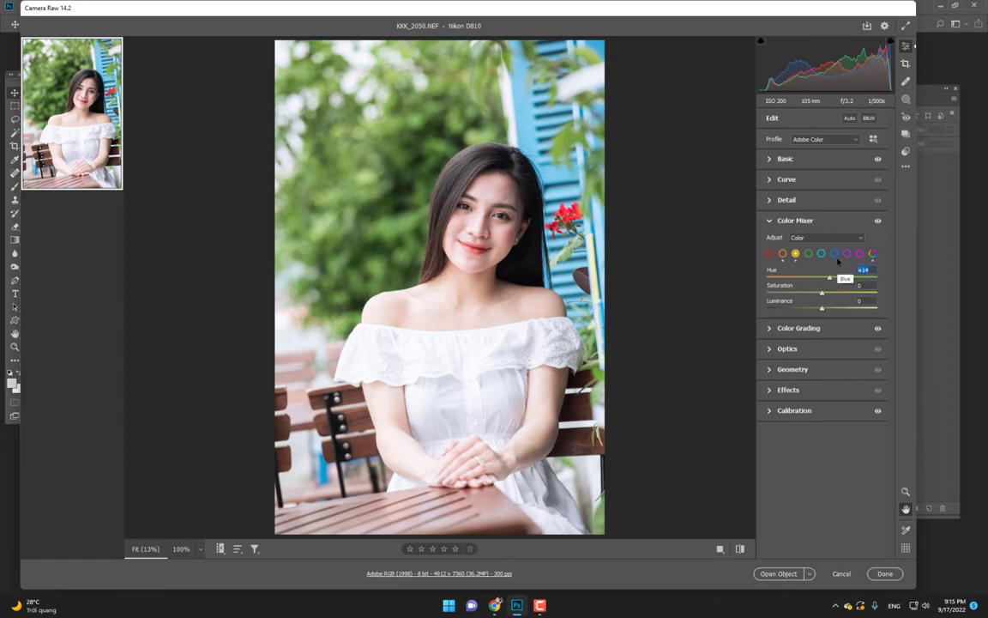
pyautogui.write('12')
# Try shifting the foliage greens toward cyan, then bring them back to natural green.
pyautogui.click(808, 253)
pyautogui.moveTo(822, 277); pyautogui.dragTo(846, 277)
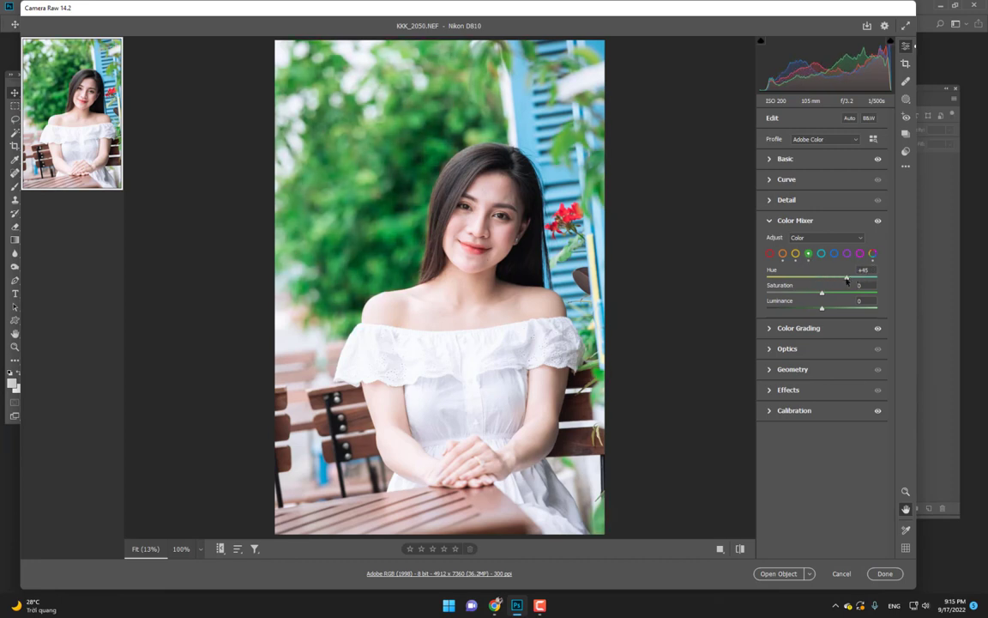
pyautogui.moveTo(846, 278); pyautogui.dragTo(824, 278)
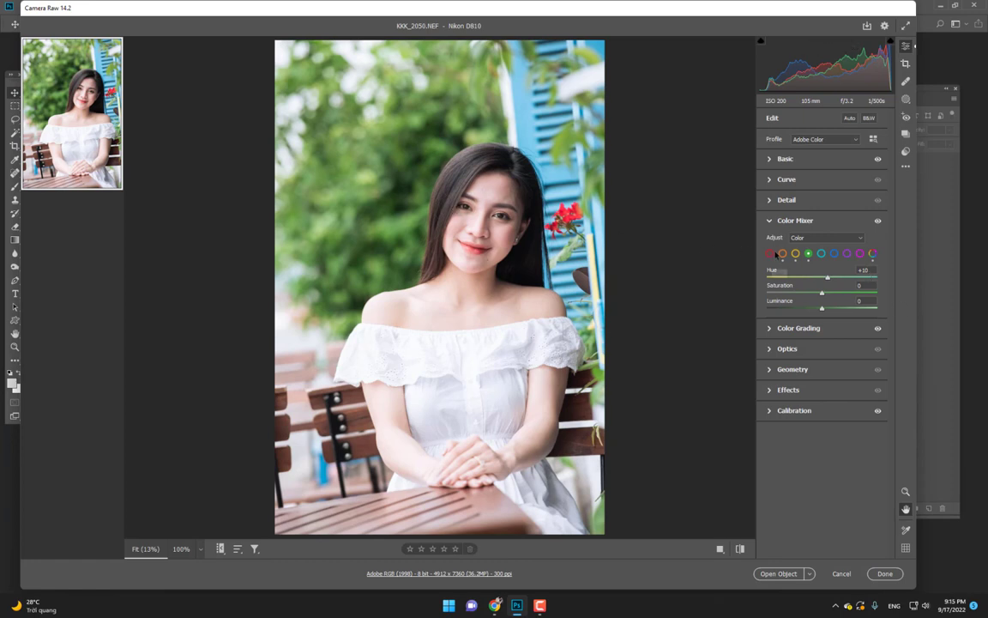
# Try desaturating the blue shutters, undo it, then collapse the Color Mixer.
pyautogui.click(832, 254)
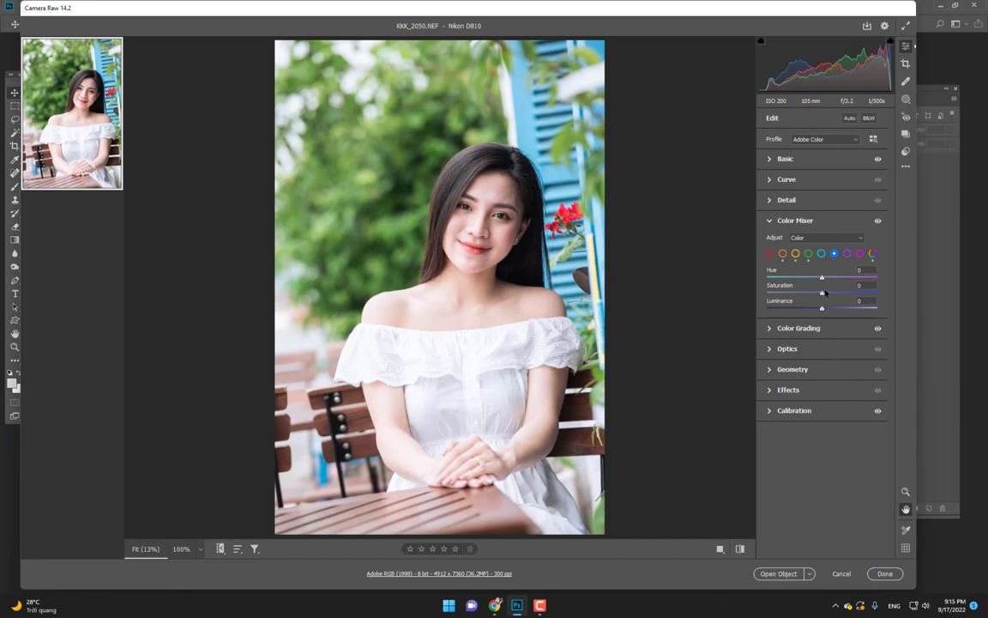
pyautogui.moveTo(823, 292); pyautogui.dragTo(785, 292)
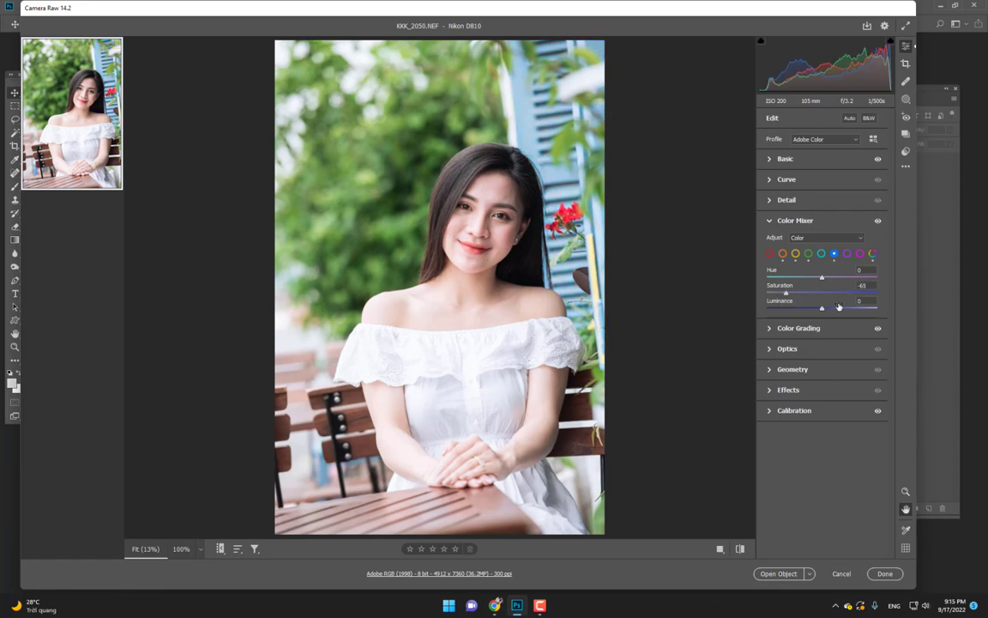
pyautogui.hotkey('ctrl', 'z')
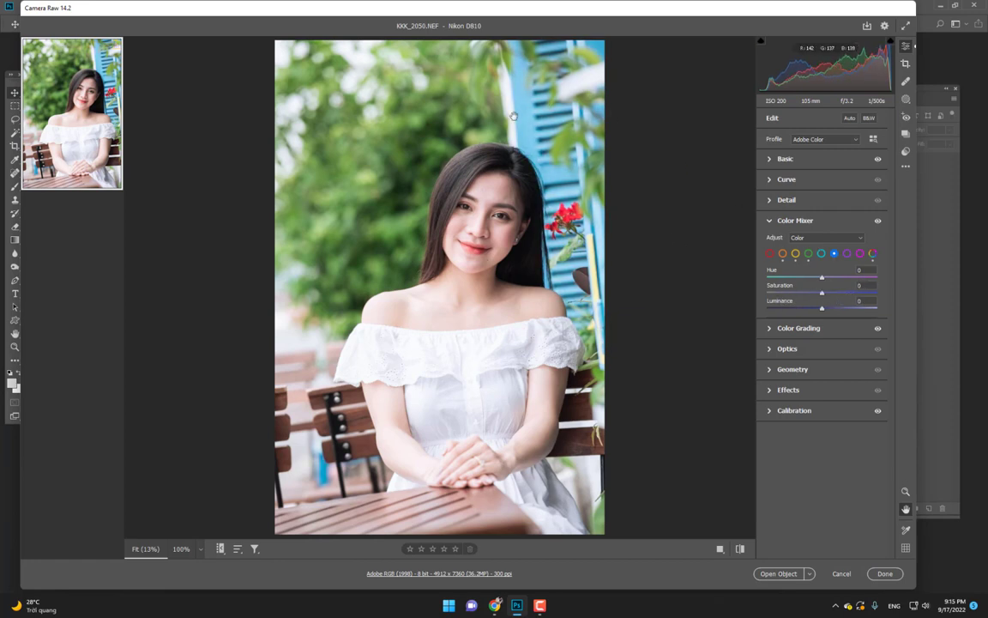
pyautogui.click(859, 253)
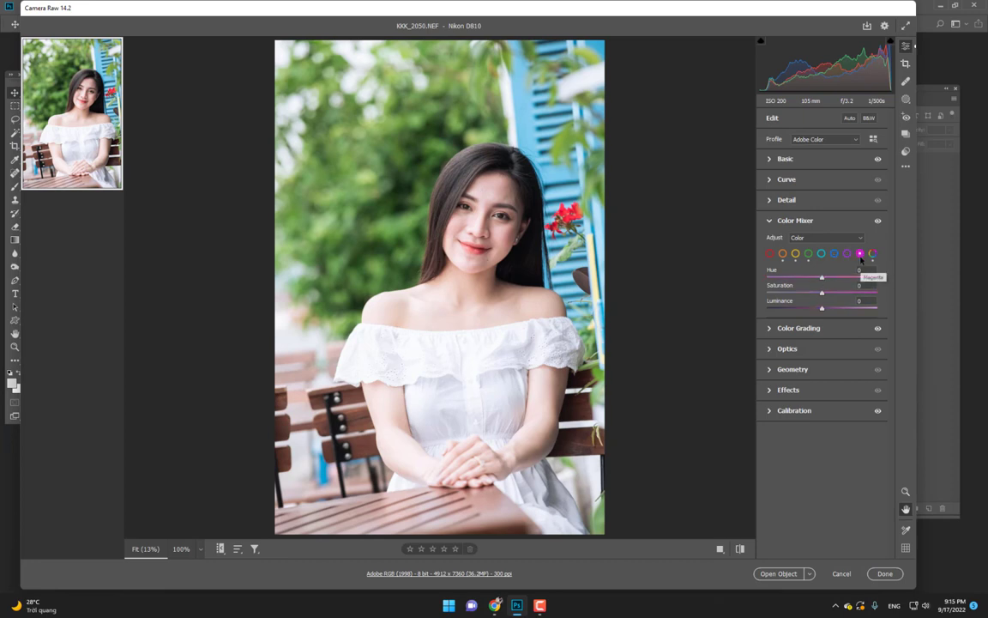
pyautogui.click(769, 221)
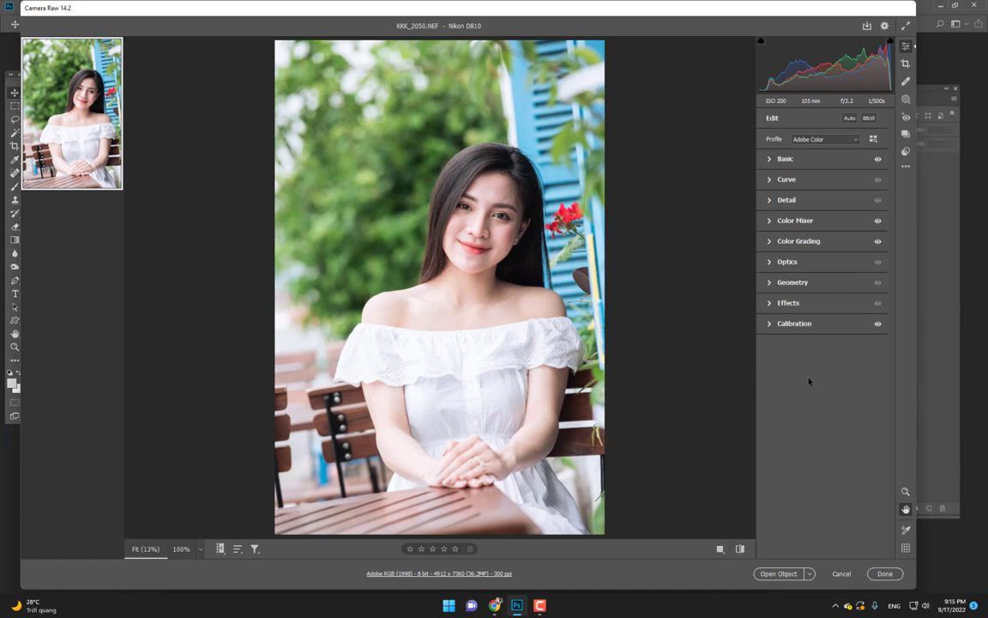
# Set the tone curve Shadows to -37 and Darks to +19, checking the face at 100%.
pyautogui.click(770, 180)
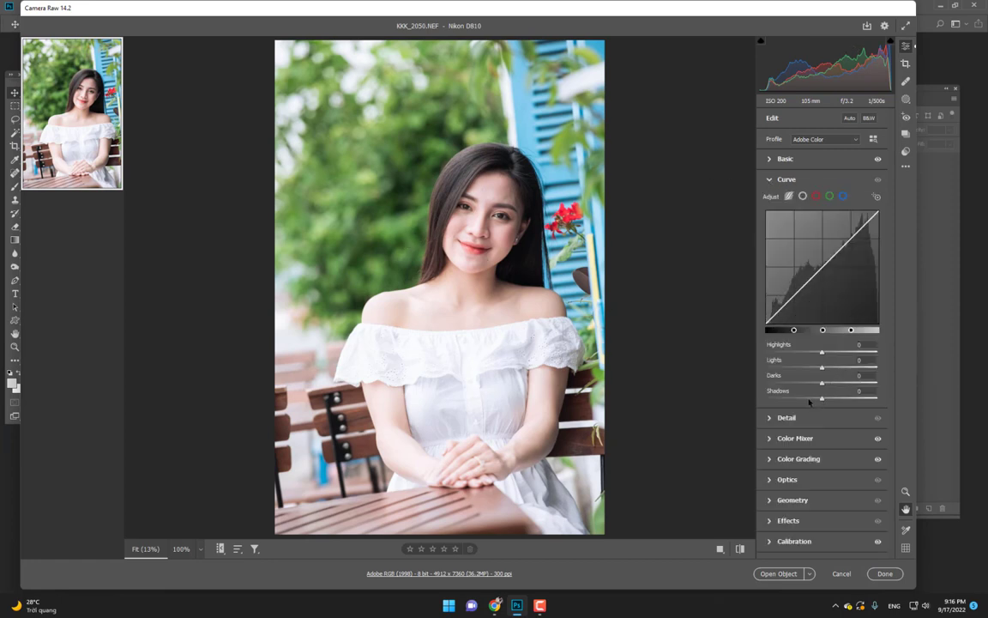
pyautogui.moveTo(822, 399); pyautogui.dragTo(804, 409)
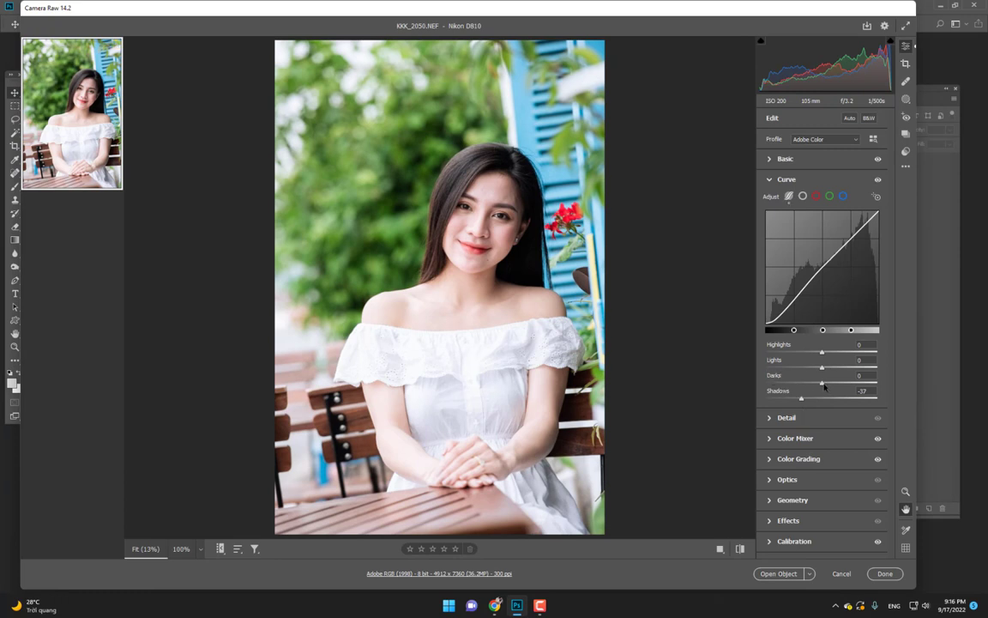
pyautogui.moveTo(826, 387); pyautogui.dragTo(834, 386)
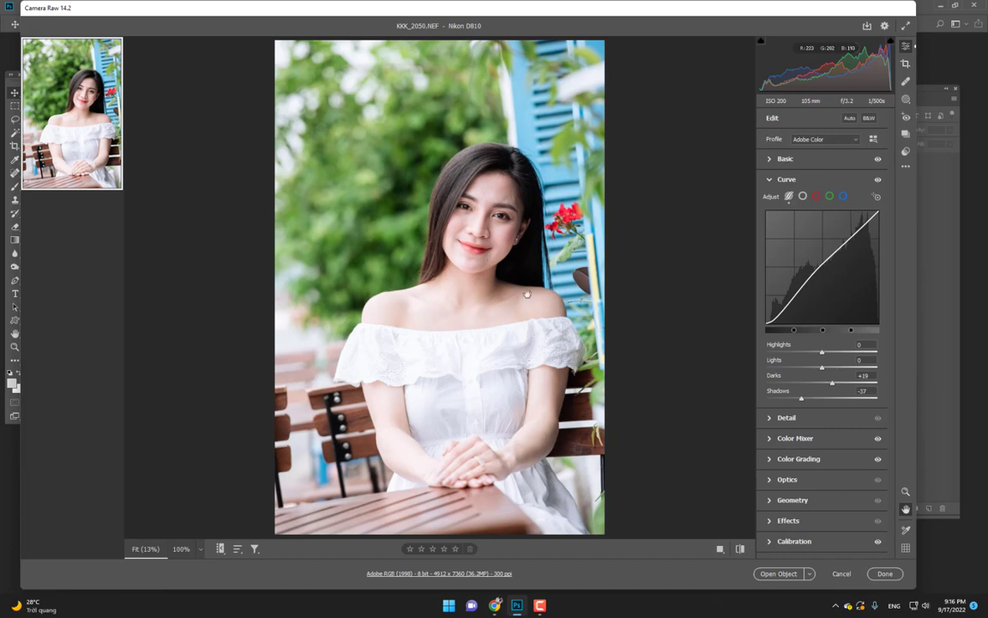
pyautogui.moveTo(526, 295)
pyautogui.mouseDown()
pyautogui.moveTo(458, 330)
pyautogui.moveTo(494, 194)
pyautogui.mouseUp()
# Back in Basic, raise Blacks to about +81 and Shadows to around +29, checking face detail.
pyautogui.click(771, 180)
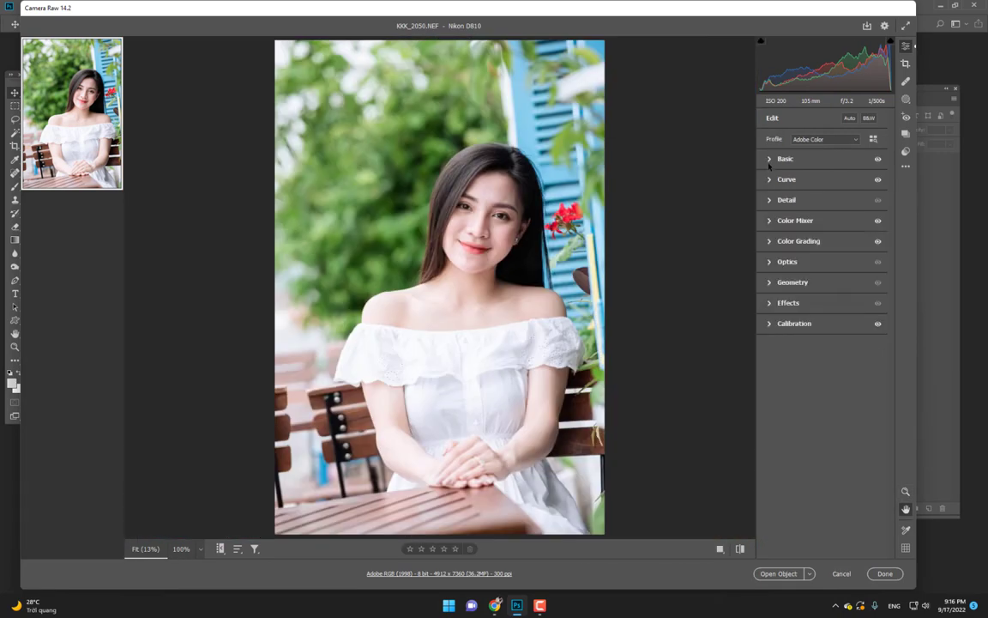
pyautogui.click(770, 159)
pyautogui.moveTo(528, 214); pyautogui.dragTo(630, 81)
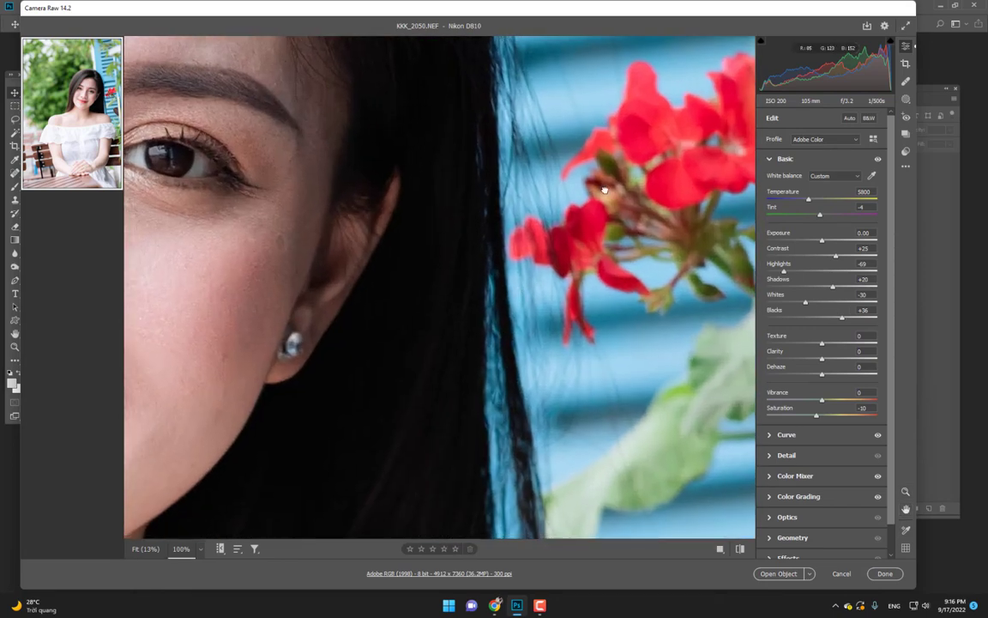
pyautogui.moveTo(850, 319)
pyautogui.mouseDown()
pyautogui.moveTo(862, 318)
pyautogui.moveTo(840, 287)
pyautogui.mouseUp()
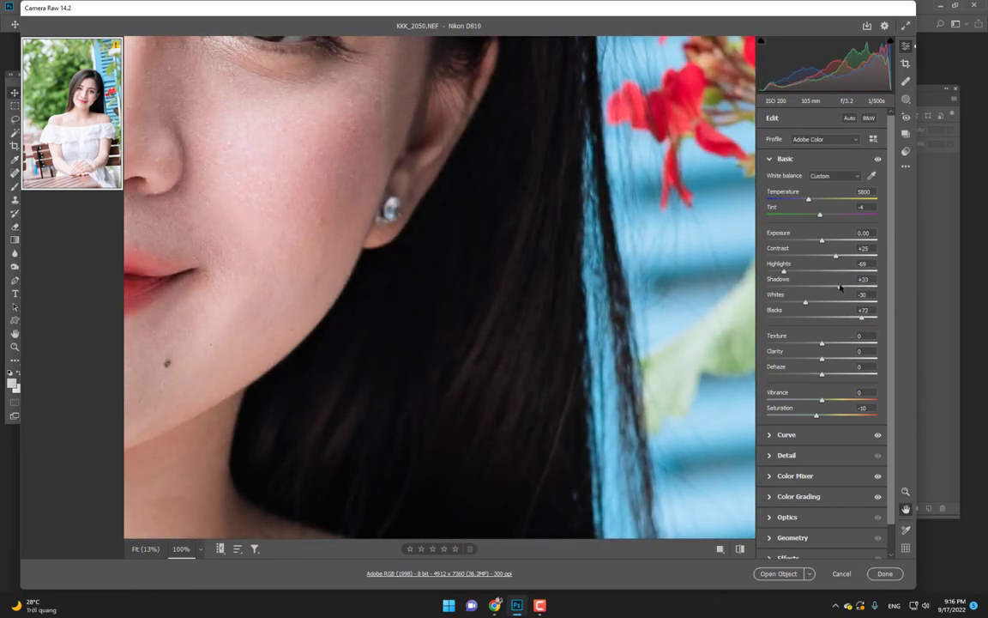
pyautogui.click(538, 270)
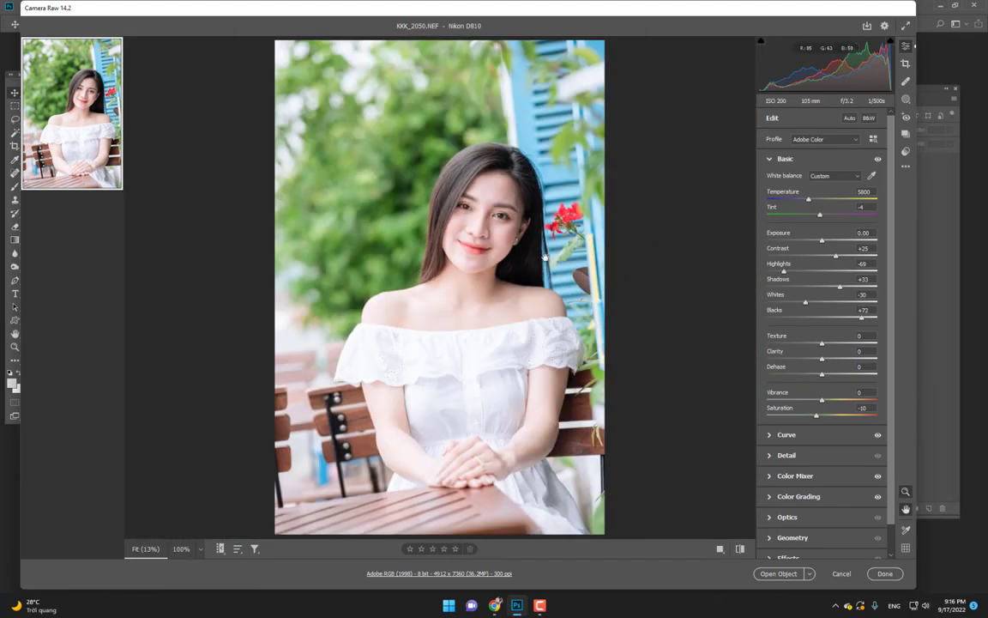
pyautogui.moveTo(476, 220); pyautogui.dragTo(283, 227)
pyautogui.moveTo(862, 317); pyautogui.dragTo(866, 319)
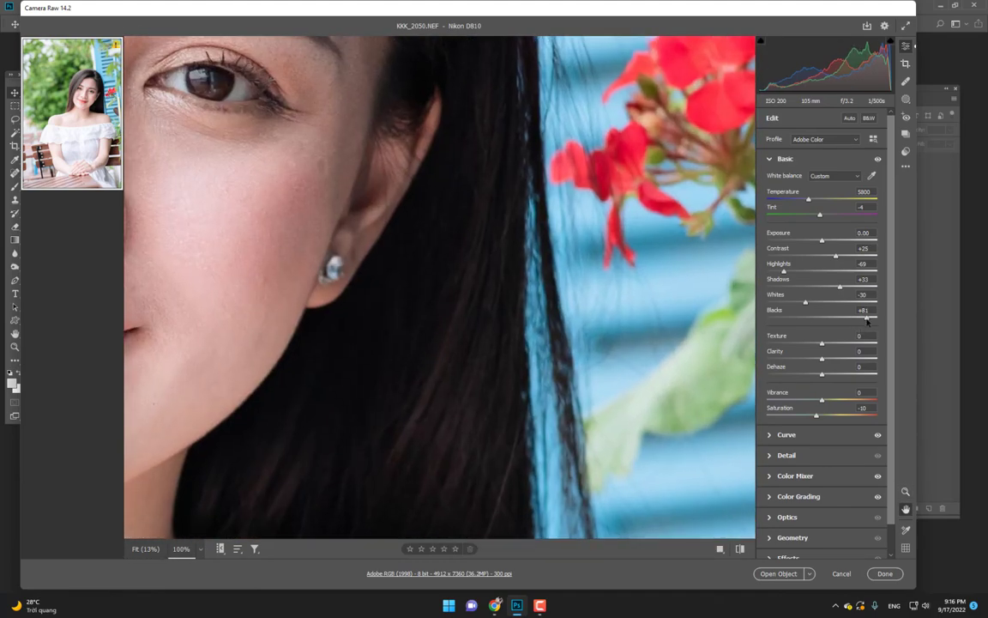
pyautogui.click(430, 309)
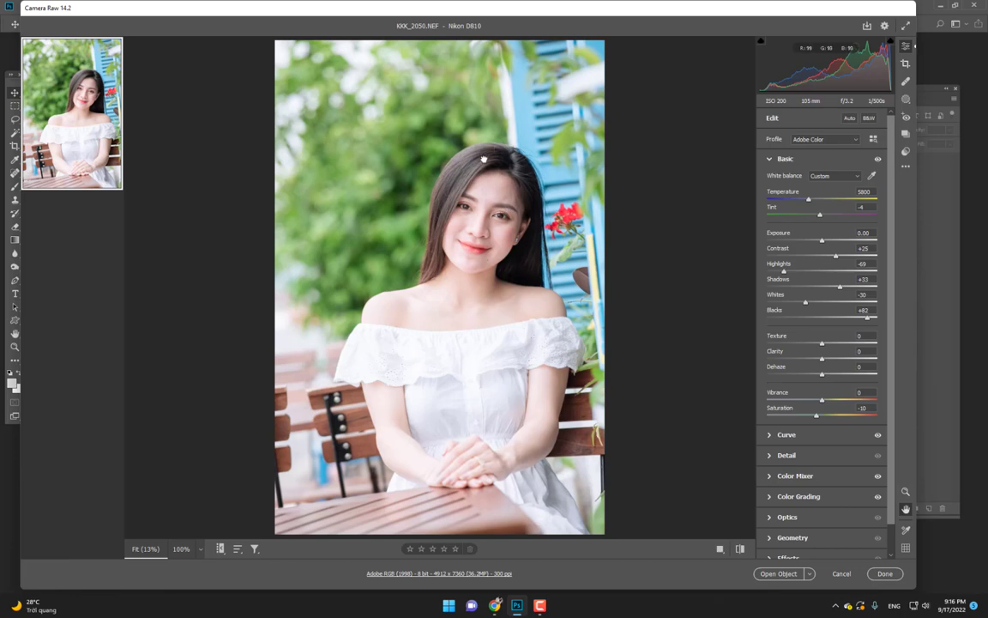
pyautogui.moveTo(504, 221)
pyautogui.mouseDown()
pyautogui.moveTo(550, 272)
pyautogui.moveTo(320, 286)
pyautogui.moveTo(379, 236)
pyautogui.moveTo(507, 221)
pyautogui.mouseUp()
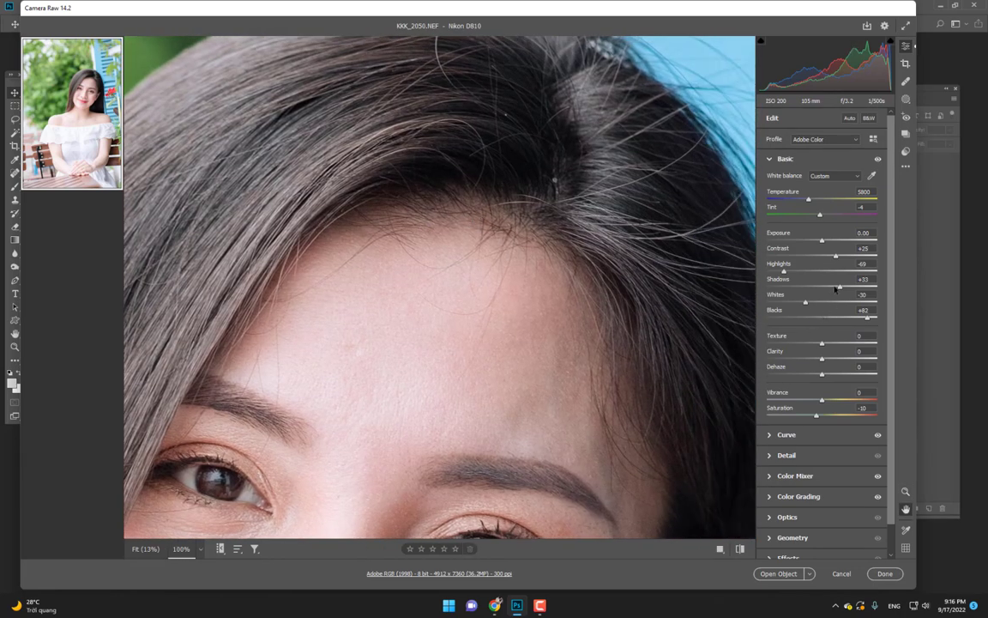
pyautogui.moveTo(836, 288); pyautogui.dragTo(833, 288)
pyautogui.click(606, 281)
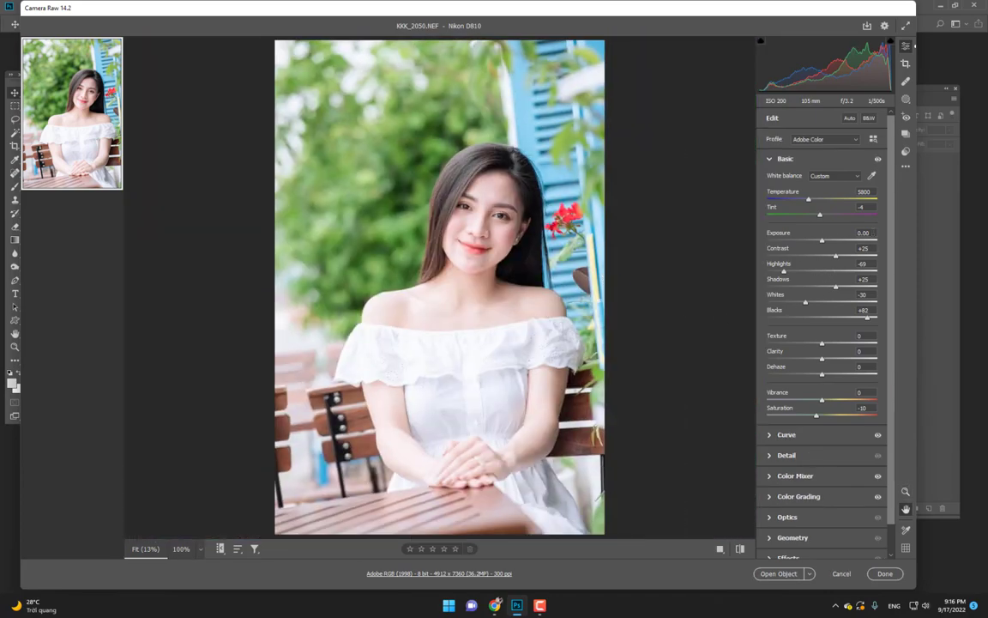
# Set Exposure to -0.25, settle Blacks at +81 and raise Contrast to +30.
pyautogui.press('Down')
pyautogui.press('Down')
pyautogui.press('Down')
pyautogui.press('Down')
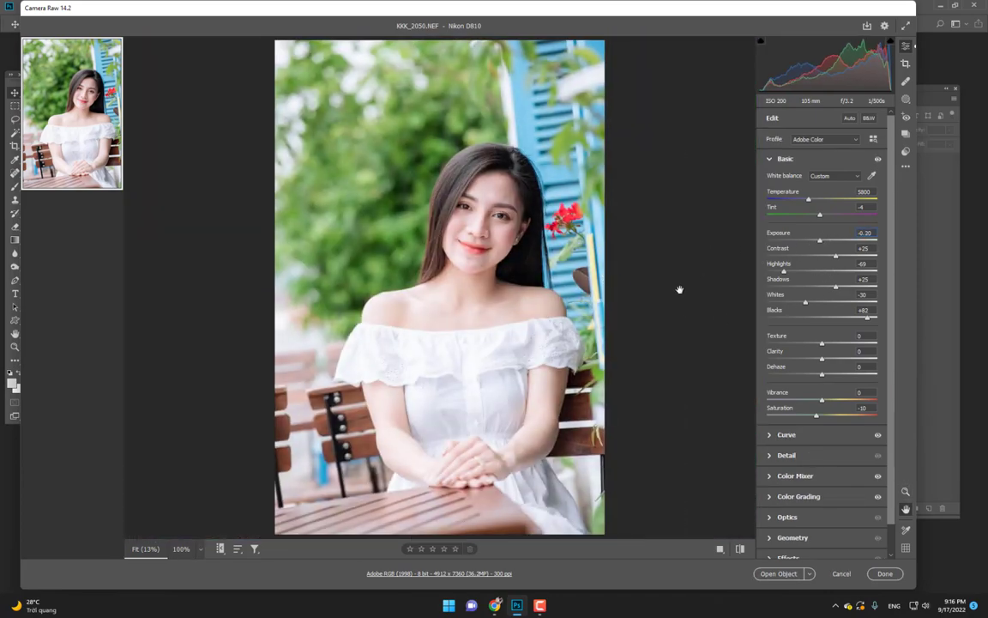
pyautogui.press('Down')
pyautogui.press('Down')
pyautogui.press('Up')
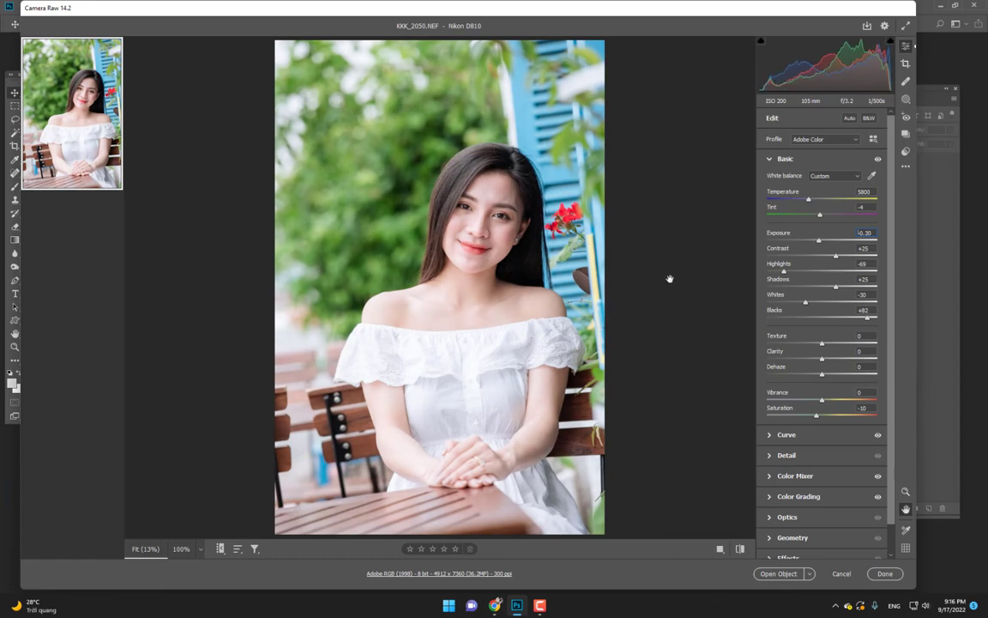
pyautogui.moveTo(564, 247); pyautogui.dragTo(576, 259)
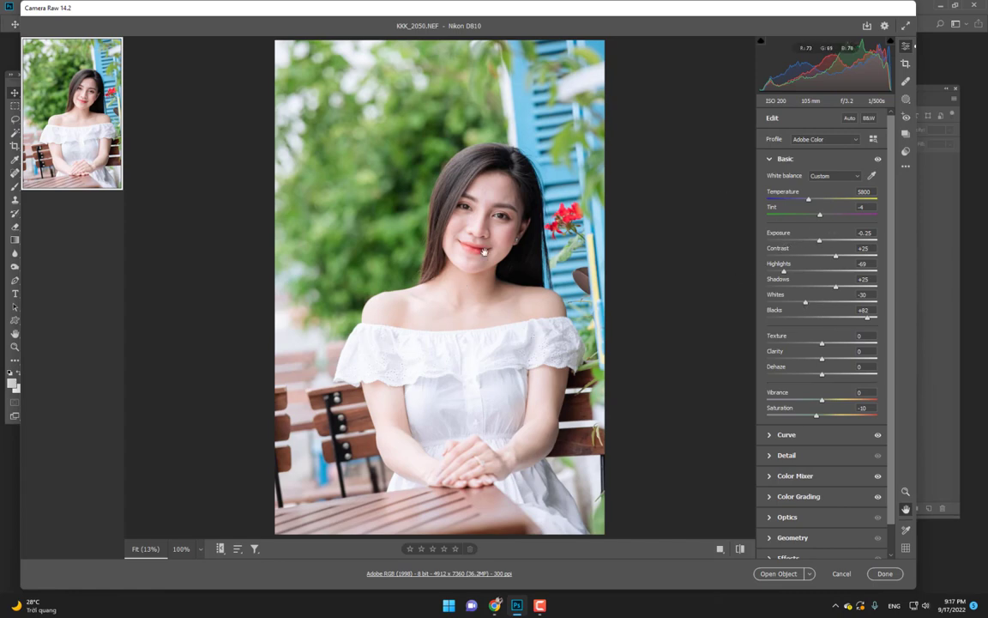
pyautogui.moveTo(488, 251)
pyautogui.mouseDown()
pyautogui.moveTo(496, 268)
pyautogui.moveTo(820, 373)
pyautogui.mouseUp()
pyautogui.moveTo(868, 320); pyautogui.dragTo(867, 319)
pyautogui.moveTo(496, 268); pyautogui.dragTo(496, 268)
pyautogui.moveTo(473, 246)
pyautogui.mouseDown()
pyautogui.moveTo(433, 297)
pyautogui.moveTo(313, 349)
pyautogui.mouseUp()
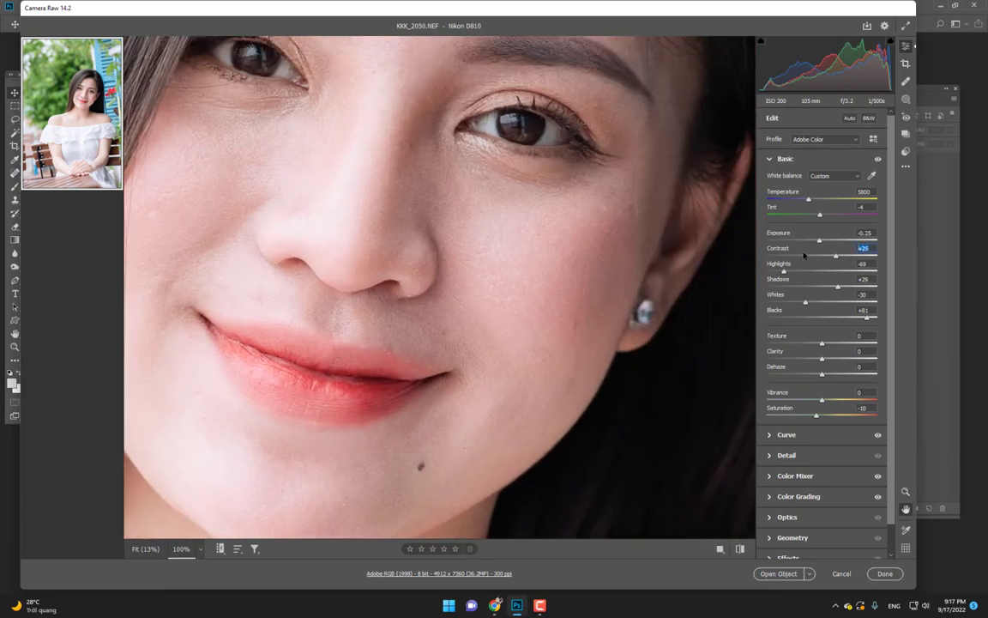
pyautogui.press('Up')
pyautogui.press('Up')
pyautogui.press('Up')
pyautogui.click(463, 251)
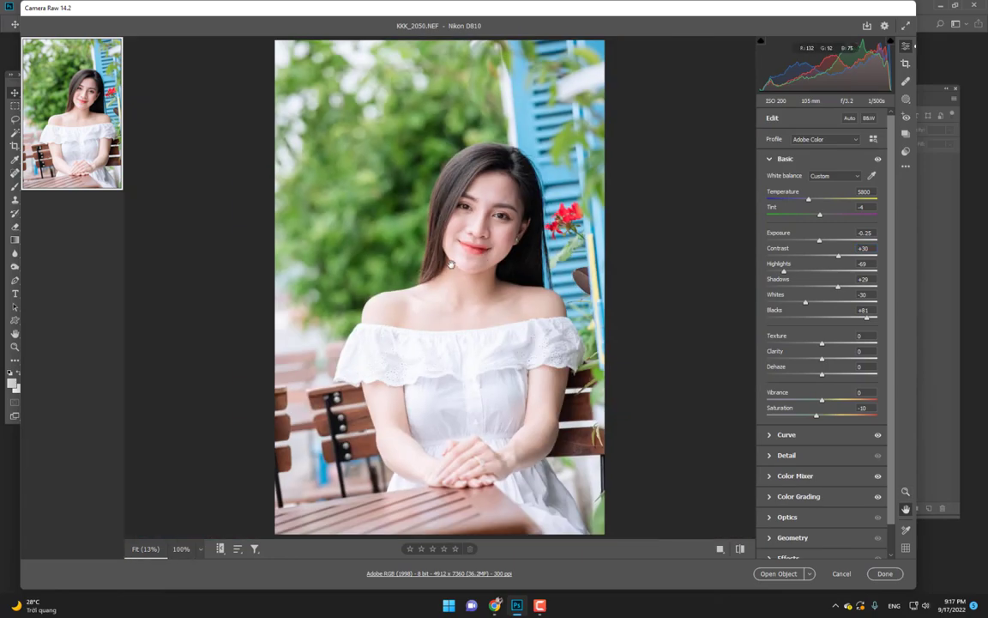
pyautogui.click(493, 249)
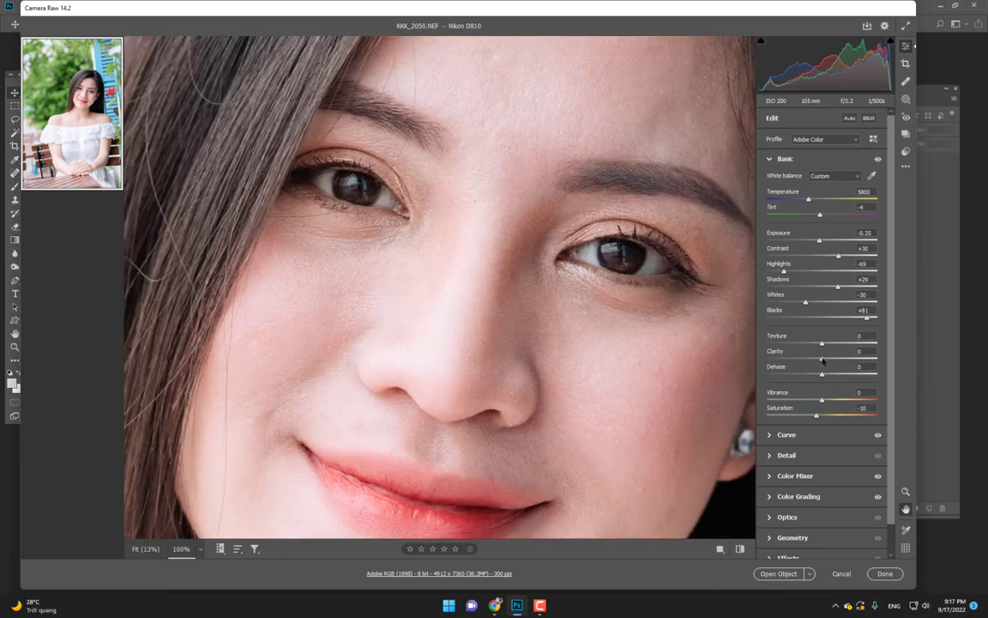
# Try Clarity +35, reset it, settle Clarity at -10, then raise Vibrance to +20.
pyautogui.moveTo(822, 359); pyautogui.dragTo(841, 359)
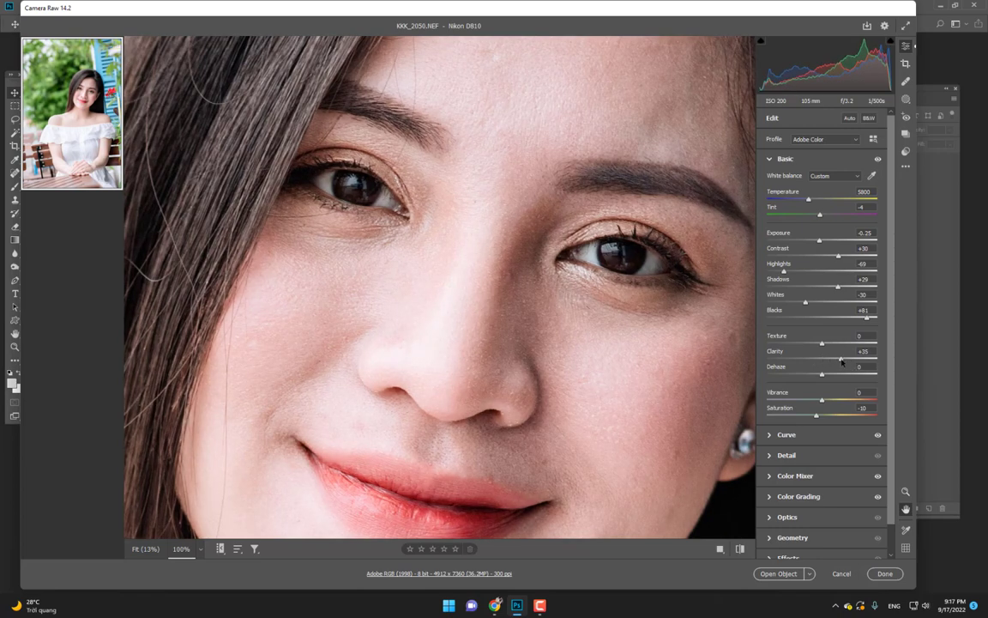
pyautogui.doubleClick(841, 360)
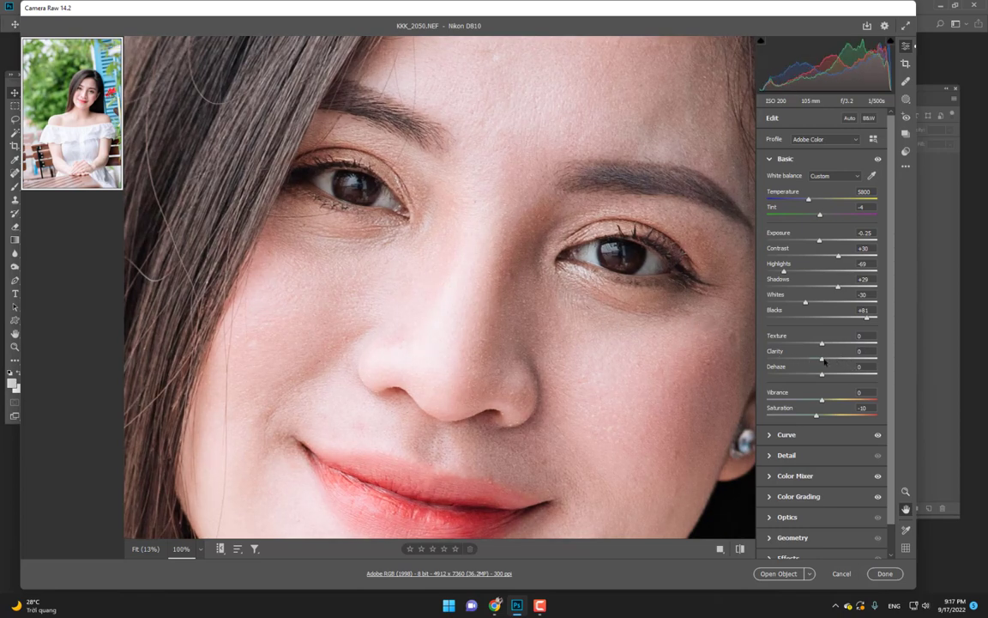
pyautogui.moveTo(822, 359); pyautogui.dragTo(804, 360)
pyautogui.moveTo(616, 364); pyautogui.dragTo(633, 269)
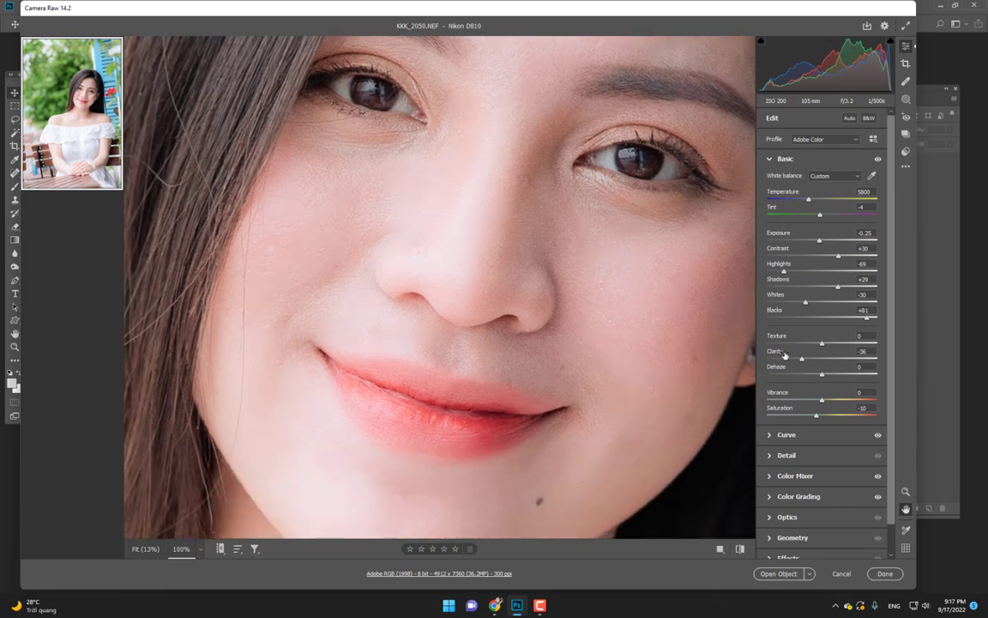
pyautogui.moveTo(811, 361); pyautogui.dragTo(818, 361)
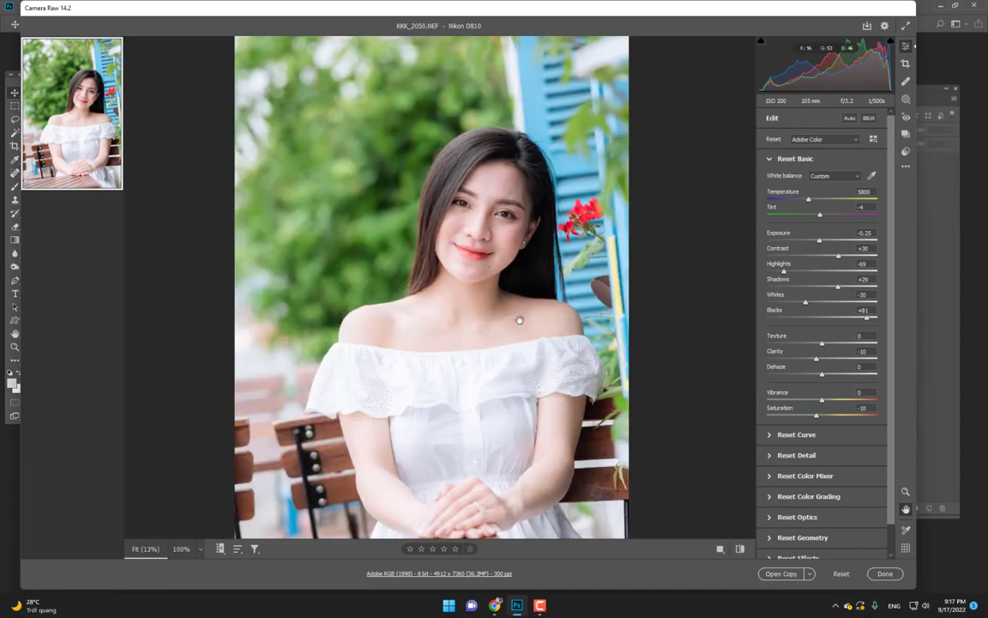
pyautogui.click(509, 320)
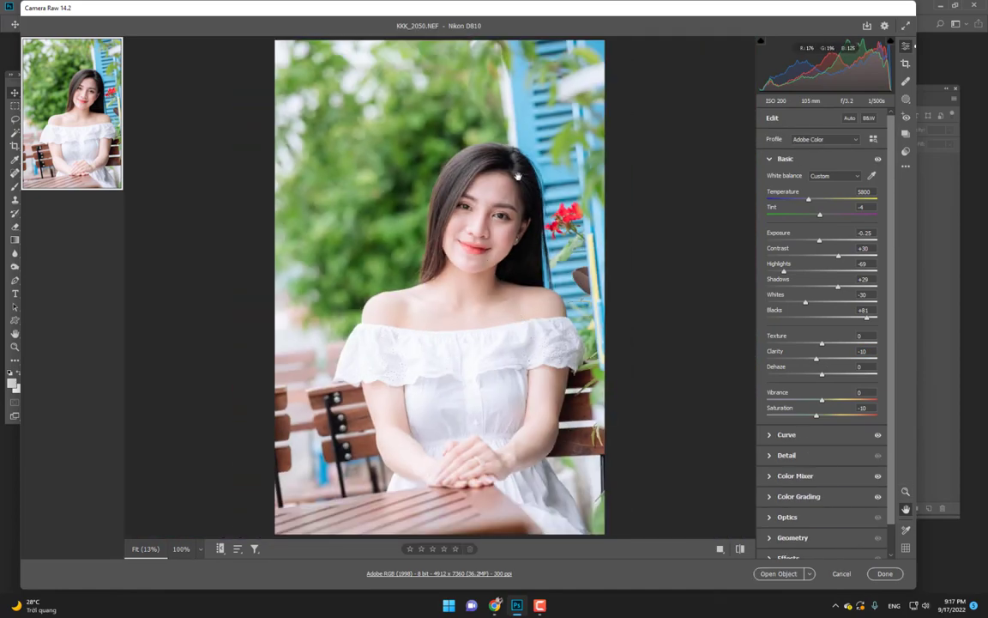
pyautogui.moveTo(487, 322); pyautogui.dragTo(550, 165)
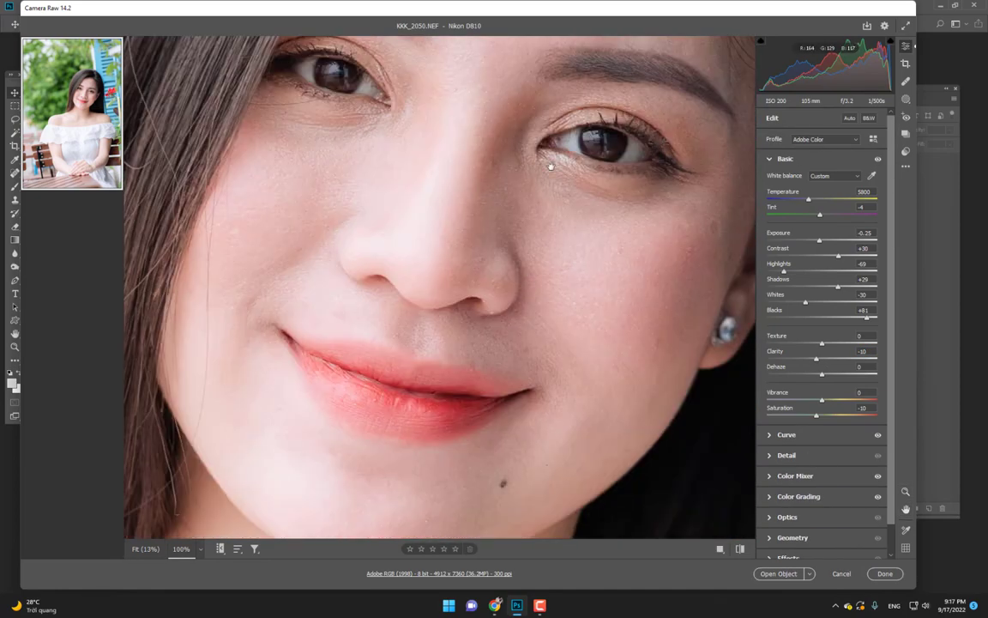
pyautogui.click(502, 286)
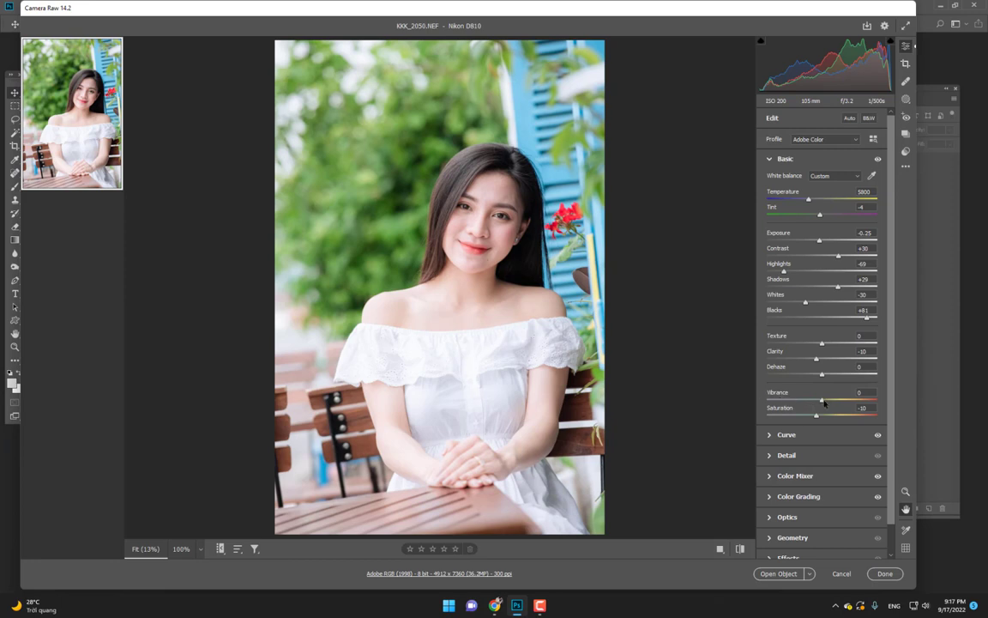
pyautogui.moveTo(822, 401)
pyautogui.mouseDown()
pyautogui.moveTo(839, 401)
pyautogui.moveTo(835, 409)
pyautogui.mouseUp()
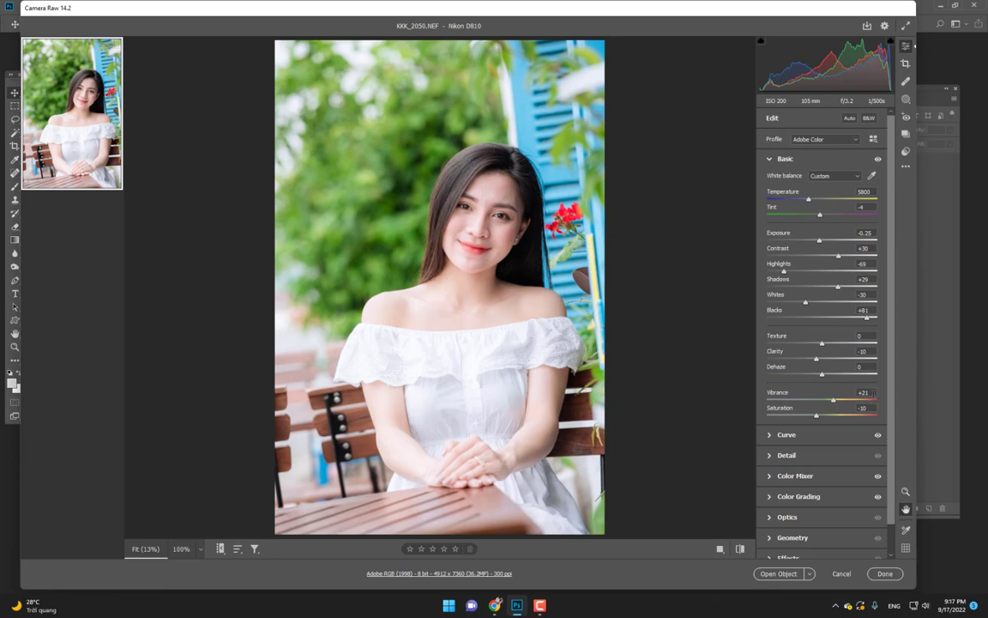
# Open the Detail panel and inspect the face at 100% zoom.
pyautogui.click(488, 250)
pyautogui.click(462, 286)
pyautogui.click(769, 456)
pyautogui.click(502, 214)
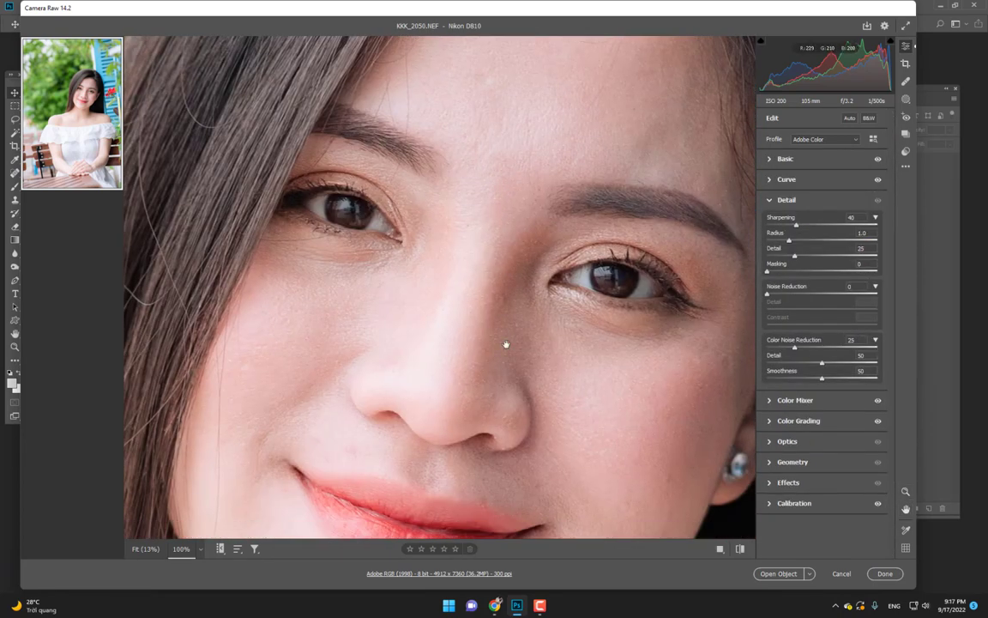
pyautogui.scroll(5, 479, 371)
pyautogui.scroll(-2, 373, 92)
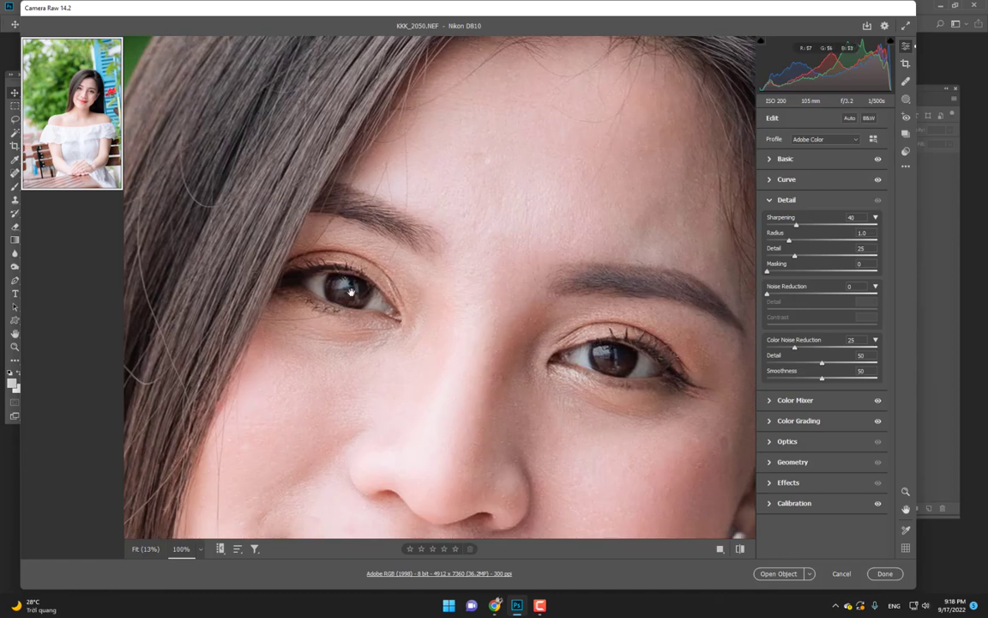
pyautogui.scroll(-4, 515, 223)
pyautogui.scroll(3, 498, 354)
pyautogui.scroll(1, 502, 352)
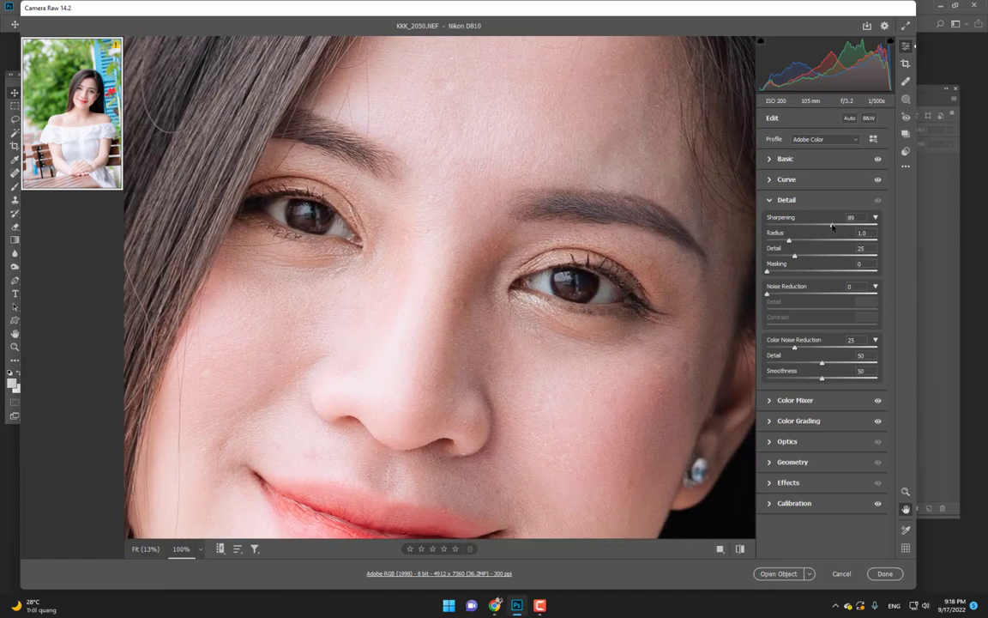
# Set Sharpening to 89, Radius 0.7 and Detail 20, then collapse the Detail panel.
pyautogui.moveTo(841, 232)
pyautogui.mouseDown()
pyautogui.moveTo(797, 233)
pyautogui.moveTo(832, 237)
pyautogui.mouseUp()
pyautogui.moveTo(787, 241); pyautogui.dragTo(777, 245)
pyautogui.moveTo(795, 256); pyautogui.dragTo(790, 257)
pyautogui.scroll(-3, 512, 315)
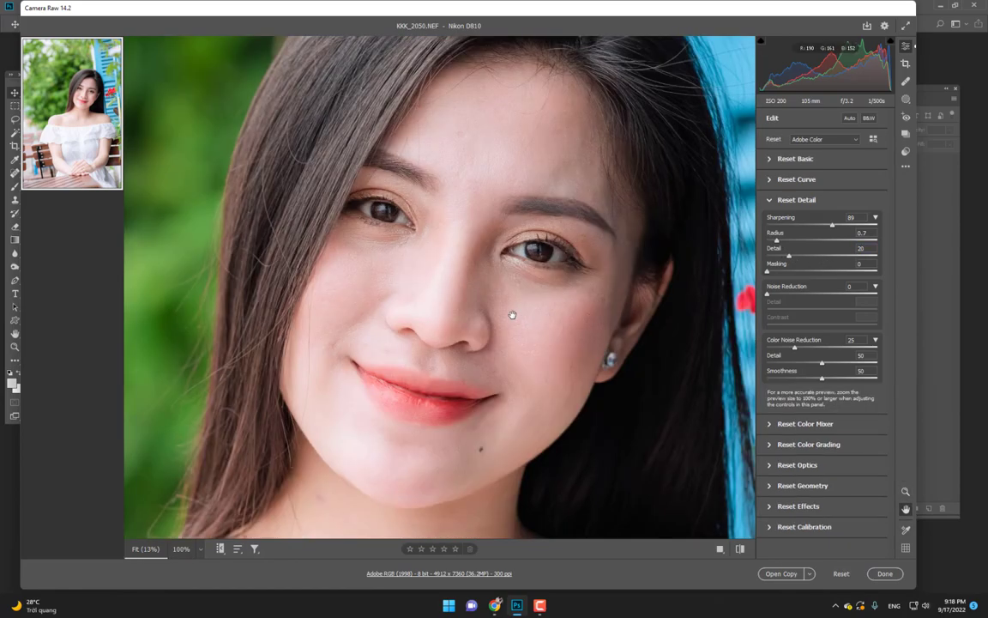
pyautogui.scroll(-2, 512, 315)
pyautogui.scroll(2, 515, 313)
pyautogui.scroll(2, 502, 330)
pyautogui.scroll(1, 480, 352)
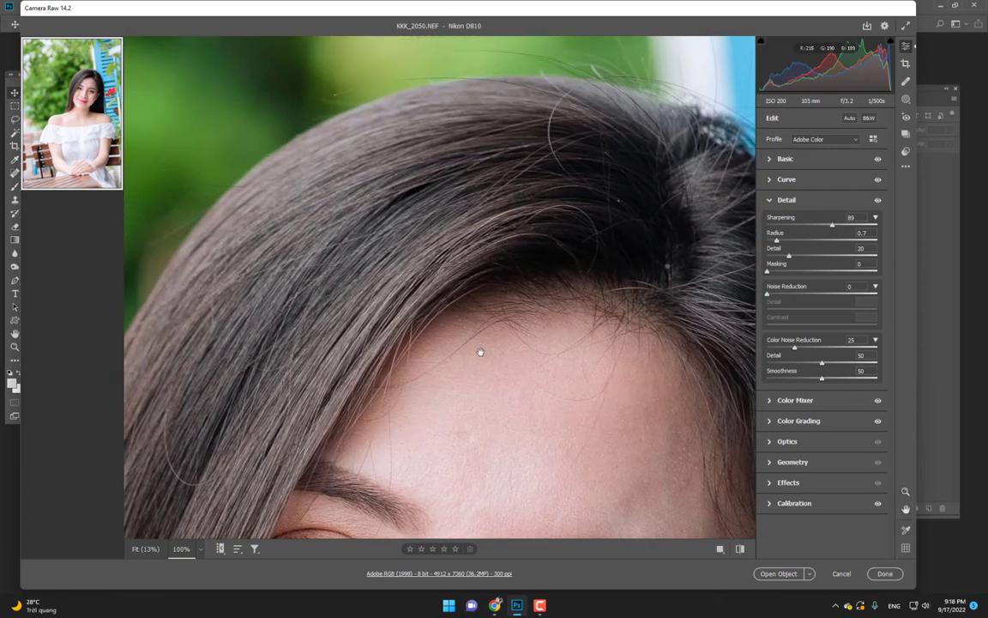
pyautogui.click(481, 351)
pyautogui.click(770, 202)
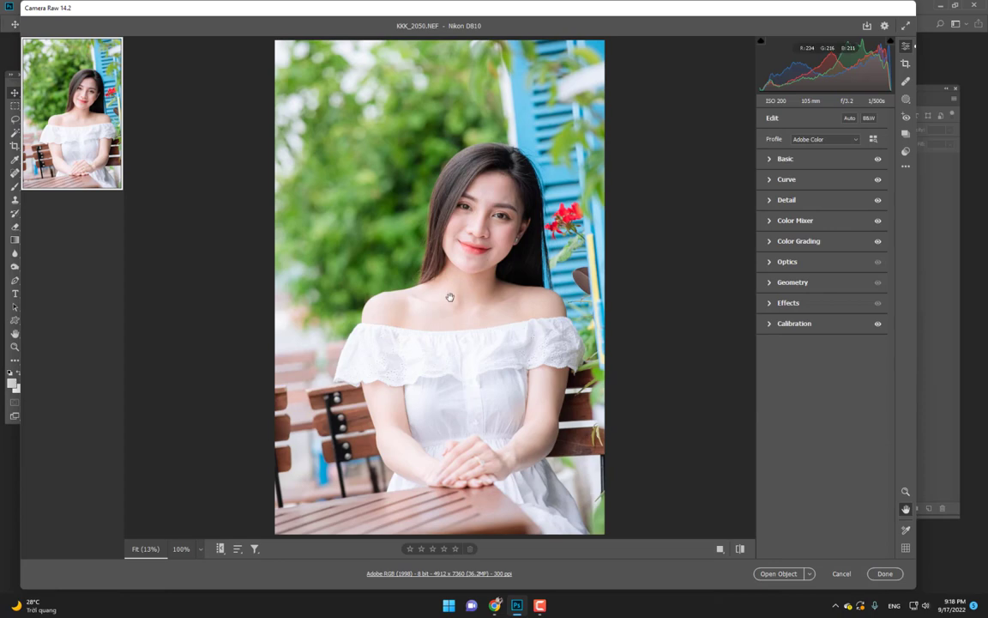
# Lift Shadows to +37 in the Basic panel, checking the face up close.
pyautogui.click(772, 160)
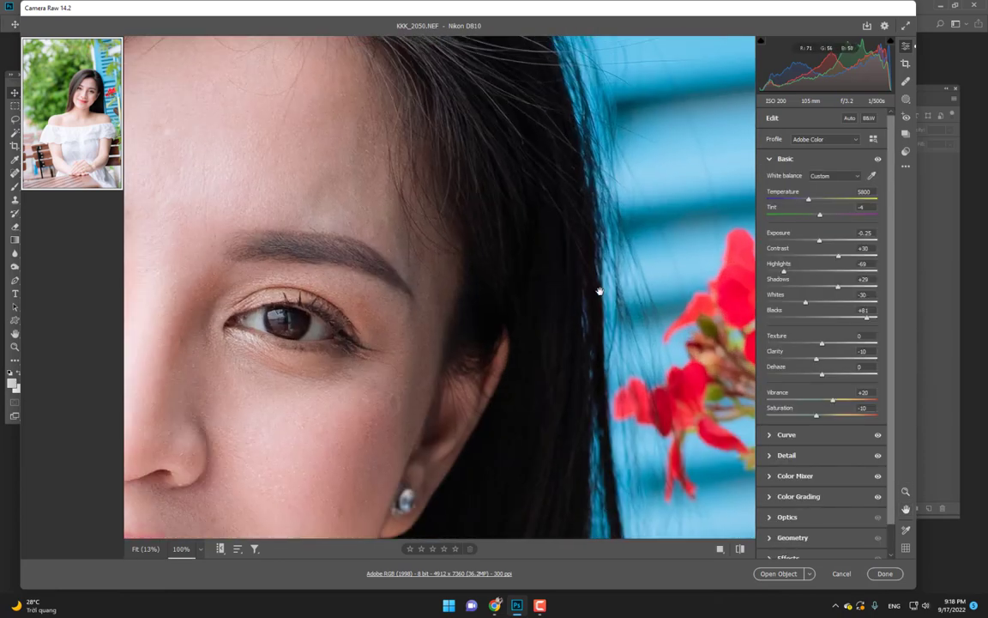
pyautogui.moveTo(518, 245); pyautogui.dragTo(596, 227)
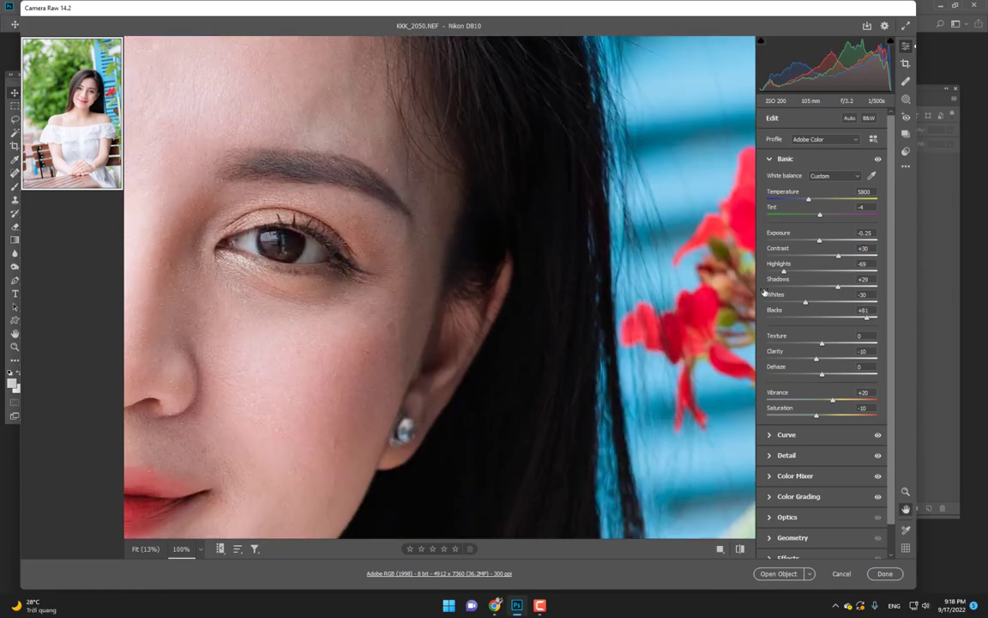
pyautogui.moveTo(477, 312); pyautogui.dragTo(567, 81)
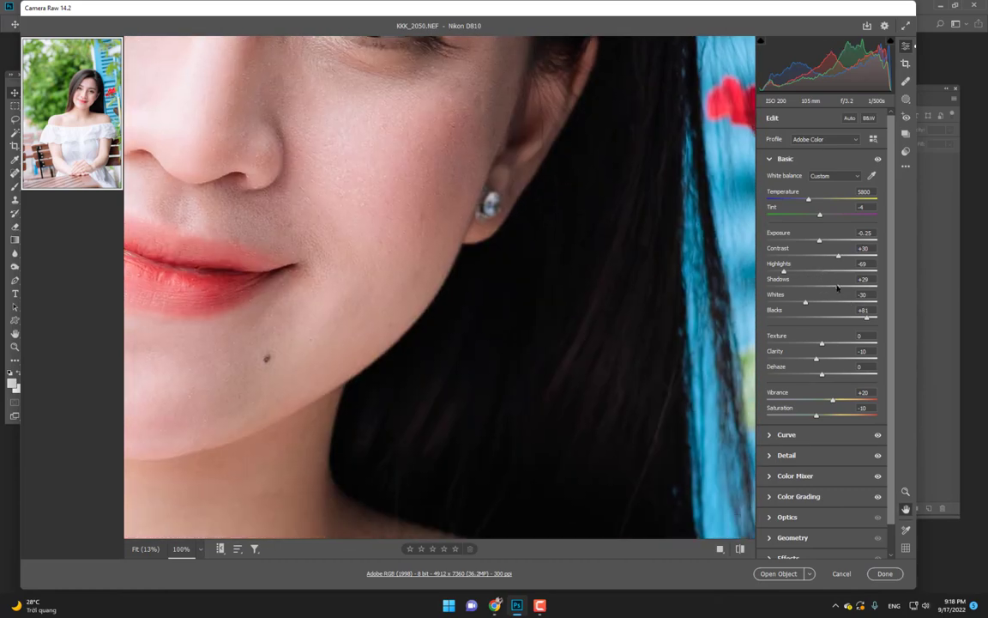
pyautogui.moveTo(838, 288); pyautogui.dragTo(844, 289)
pyautogui.click(453, 270)
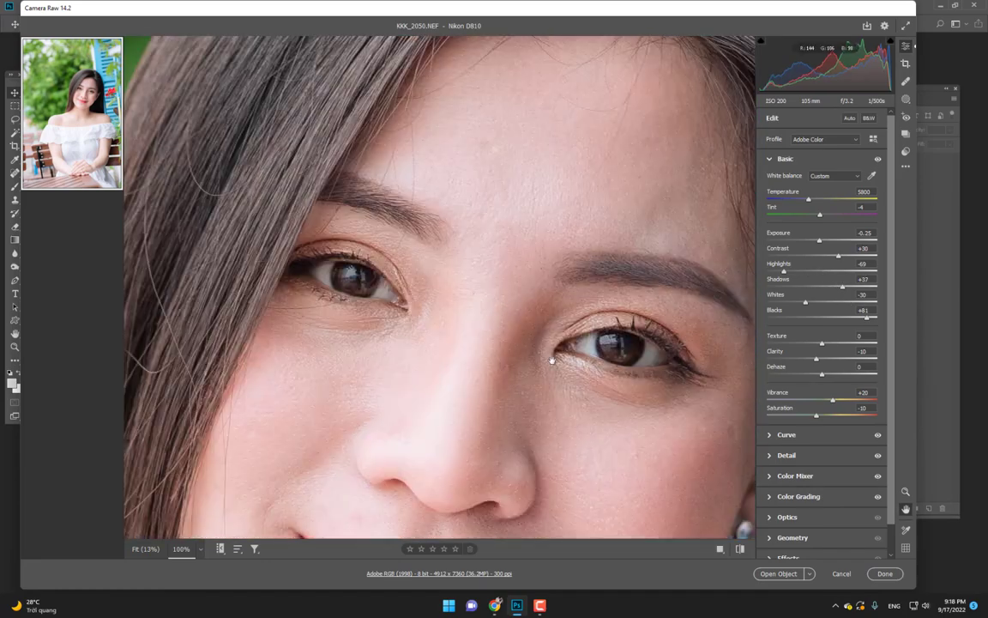
pyautogui.click(478, 289)
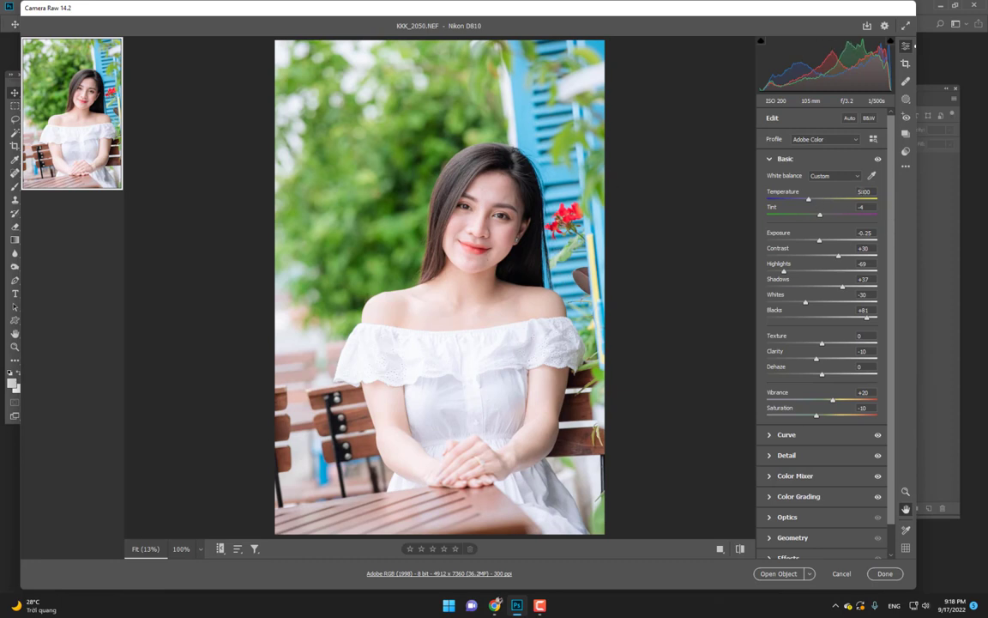
# Warm the white balance Temperature to 5900 and inspect the lips at 100%.
pyautogui.write('0')
pyautogui.press('Return')
pyautogui.press('Up')
pyautogui.moveTo(477, 242)
pyautogui.mouseDown()
pyautogui.moveTo(412, 322)
pyautogui.moveTo(229, 181)
pyautogui.mouseUp()
# Set the tone curve Highlights to -5 after testing a darker value, then collapse Curve.
pyautogui.click(770, 158)
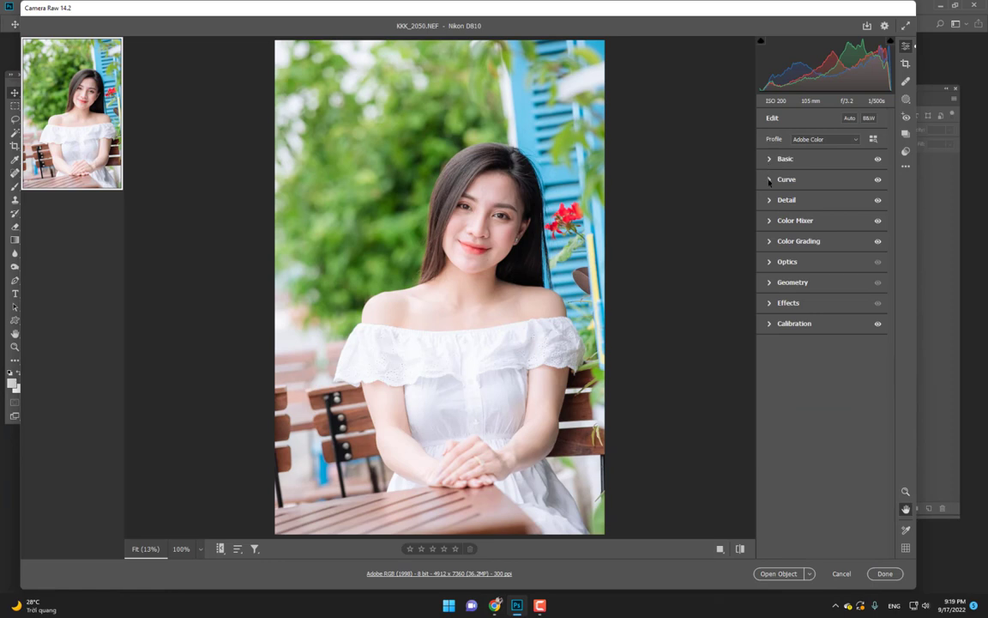
pyautogui.click(770, 179)
pyautogui.click(768, 183)
pyautogui.click(770, 181)
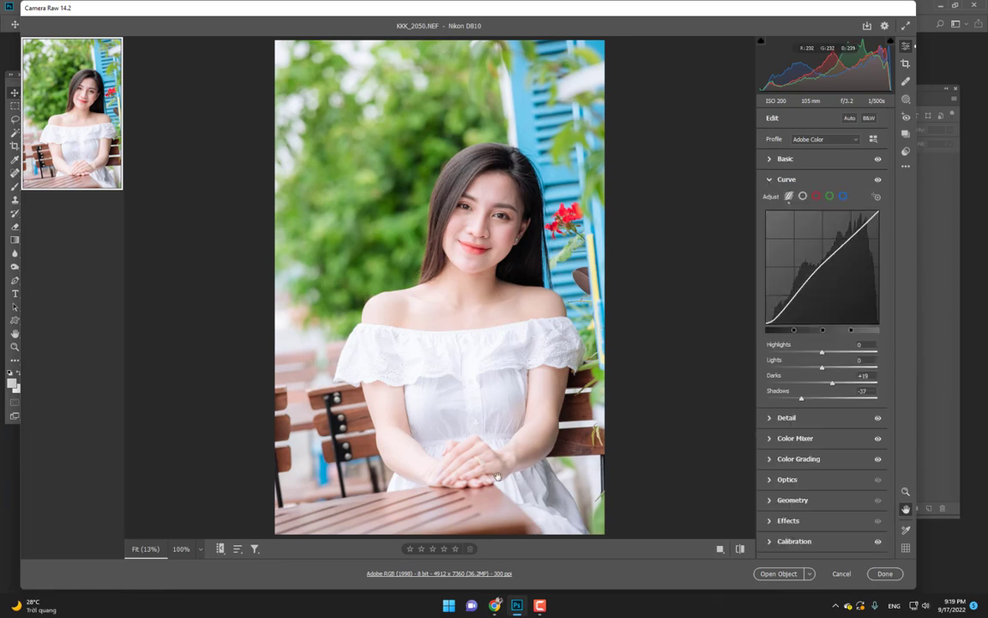
pyautogui.write('-5')
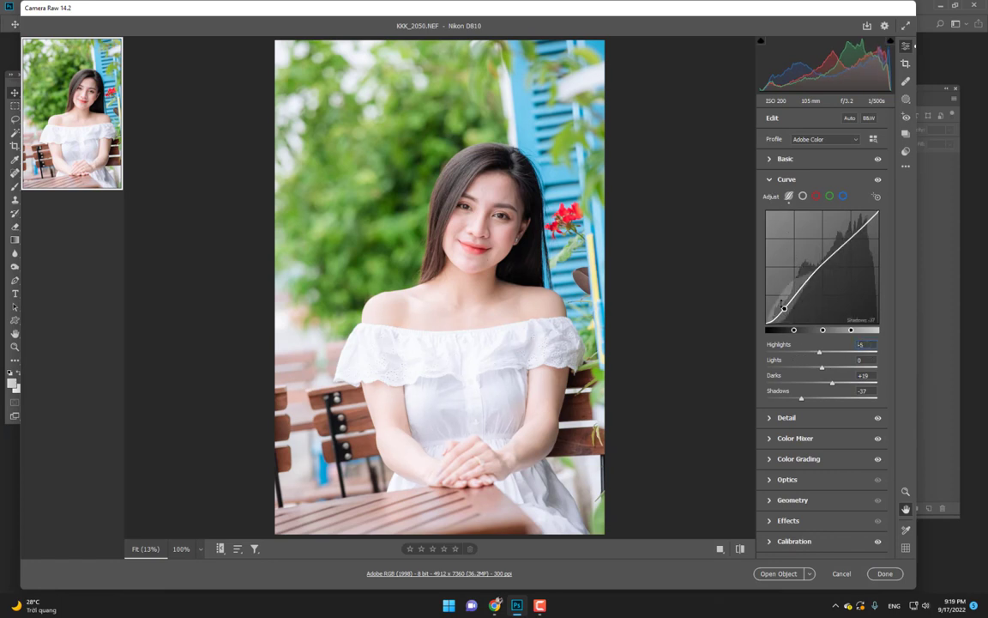
pyautogui.moveTo(819, 352); pyautogui.dragTo(790, 352)
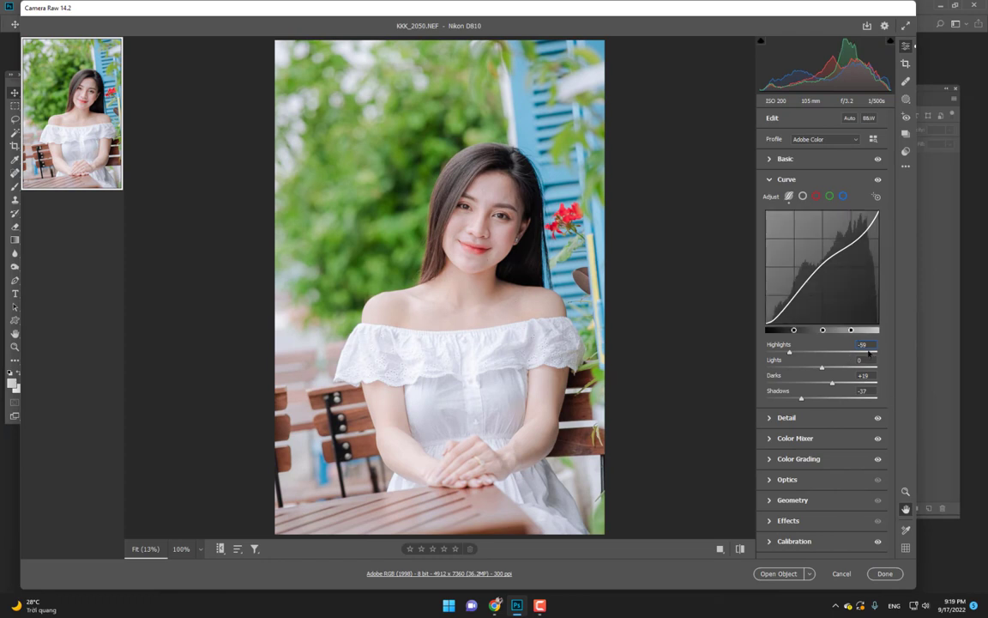
pyautogui.write('-5')
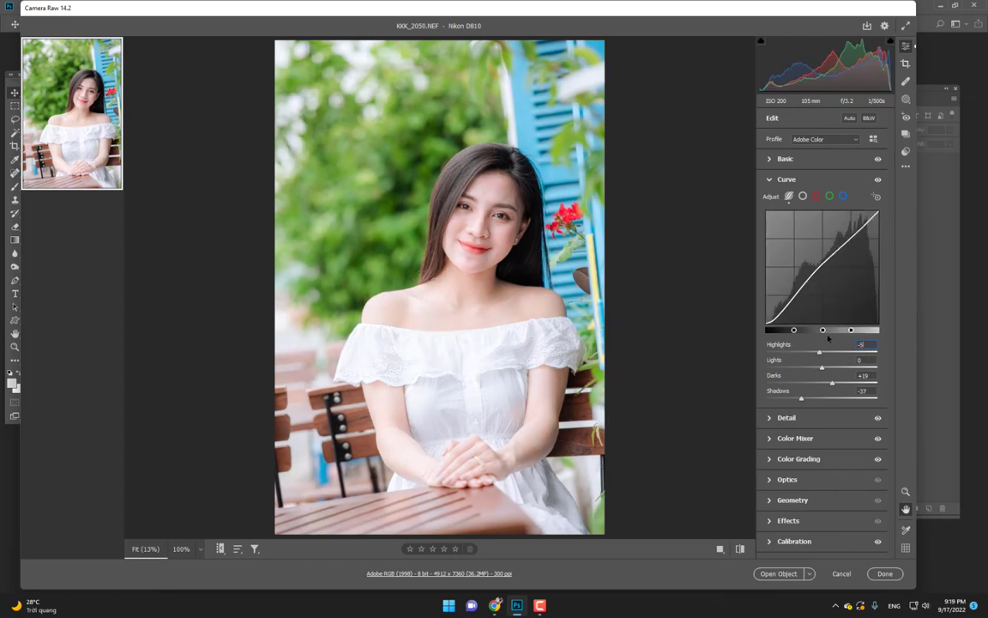
pyautogui.click(769, 179)
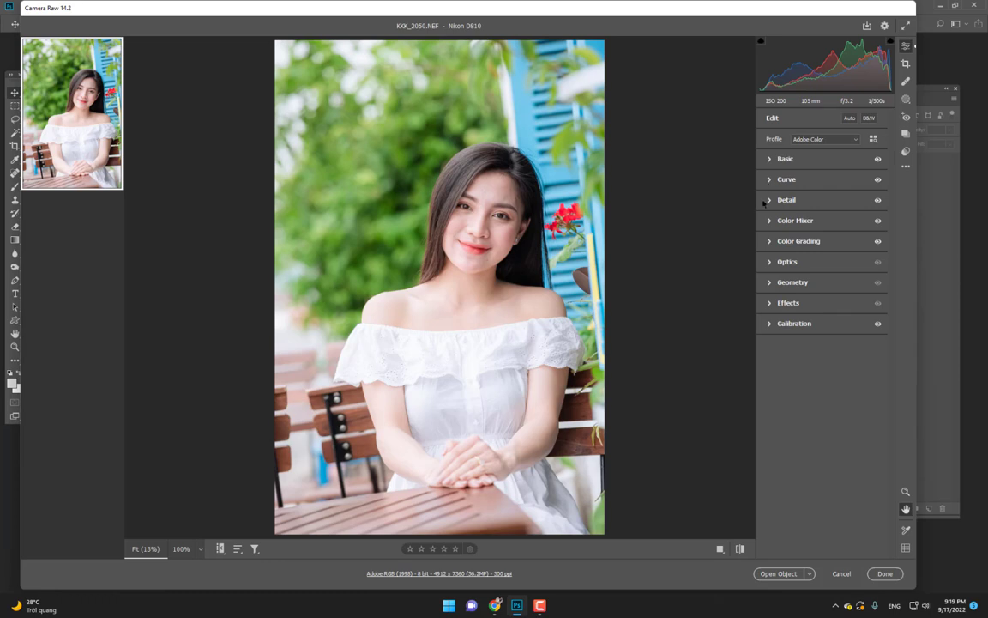
pyautogui.click(764, 201)
# Collapse Detail and review the Color Mixer's yellow and blue adjustments.
pyautogui.click(769, 201)
pyautogui.click(769, 221)
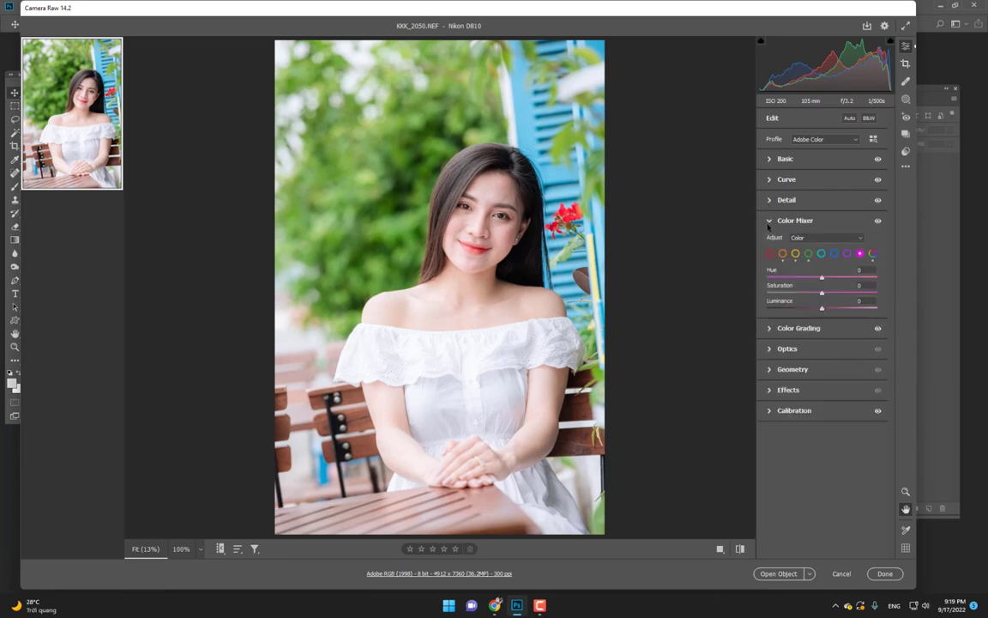
pyautogui.click(795, 253)
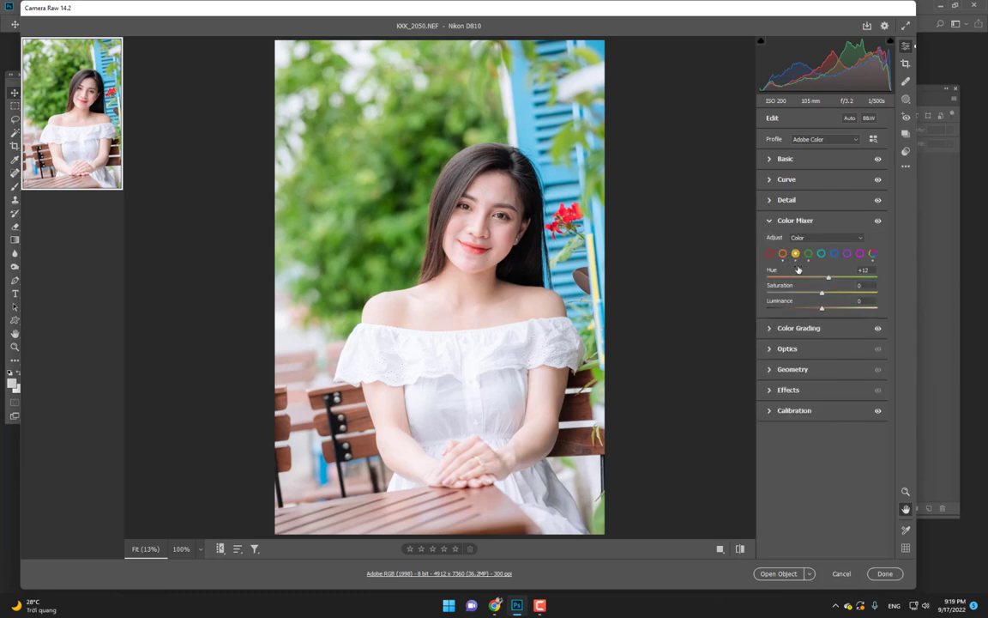
pyautogui.click(834, 253)
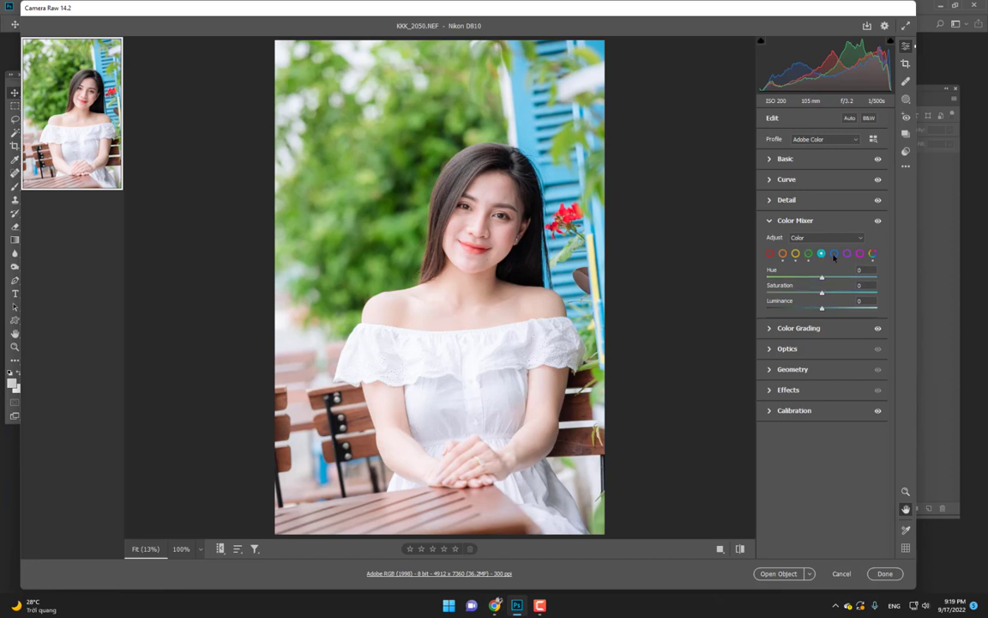
pyautogui.click(769, 222)
# Enable lens profile corrections in Optics, then briefly check Geometry and Effects.
pyautogui.click(769, 262)
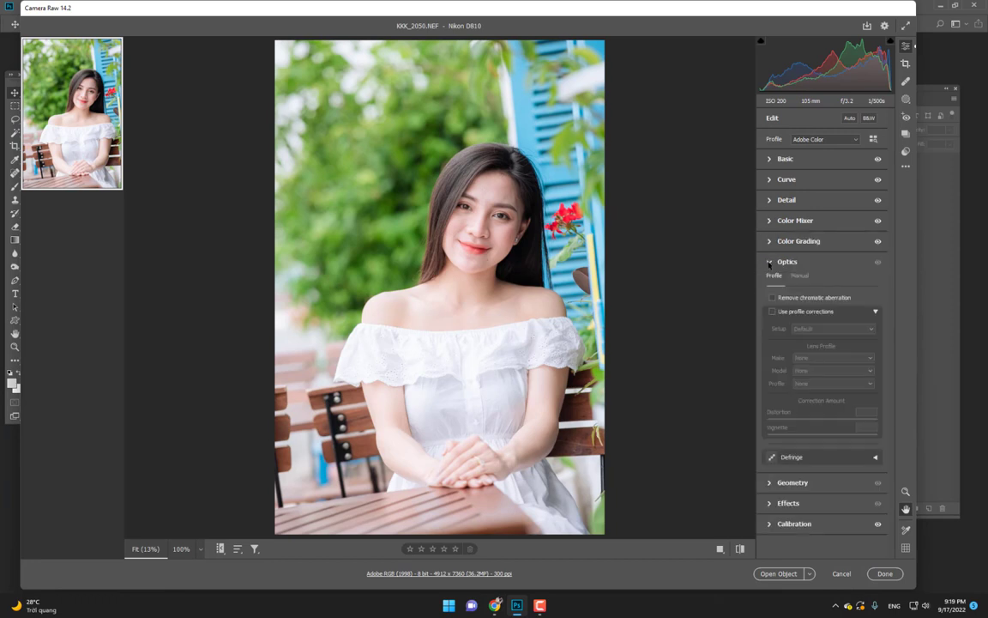
pyautogui.click(772, 311)
pyautogui.click(772, 311)
pyautogui.click(772, 310)
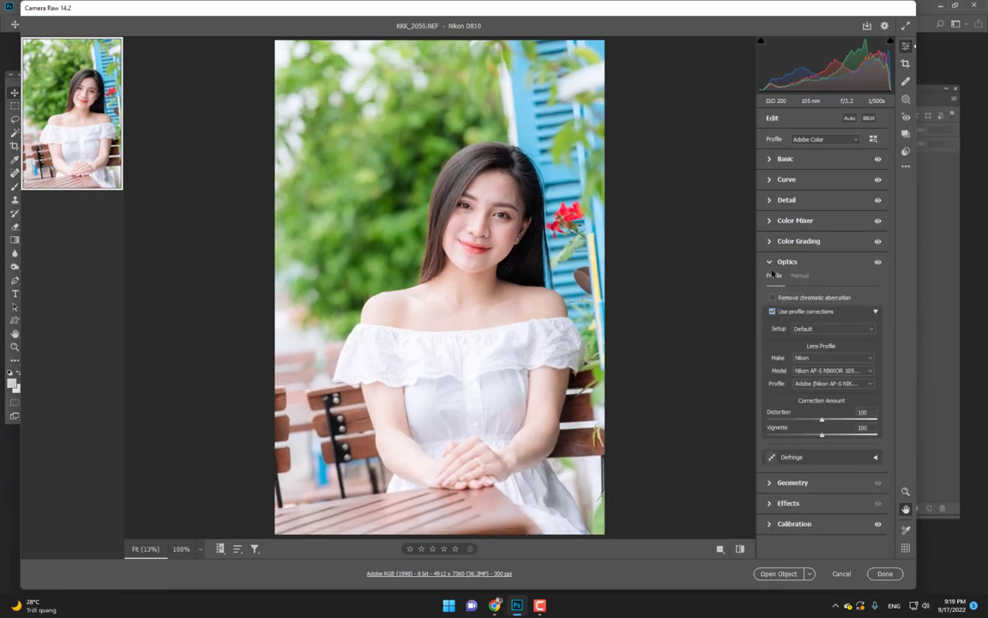
pyautogui.click(768, 261)
pyautogui.click(769, 282)
pyautogui.click(768, 282)
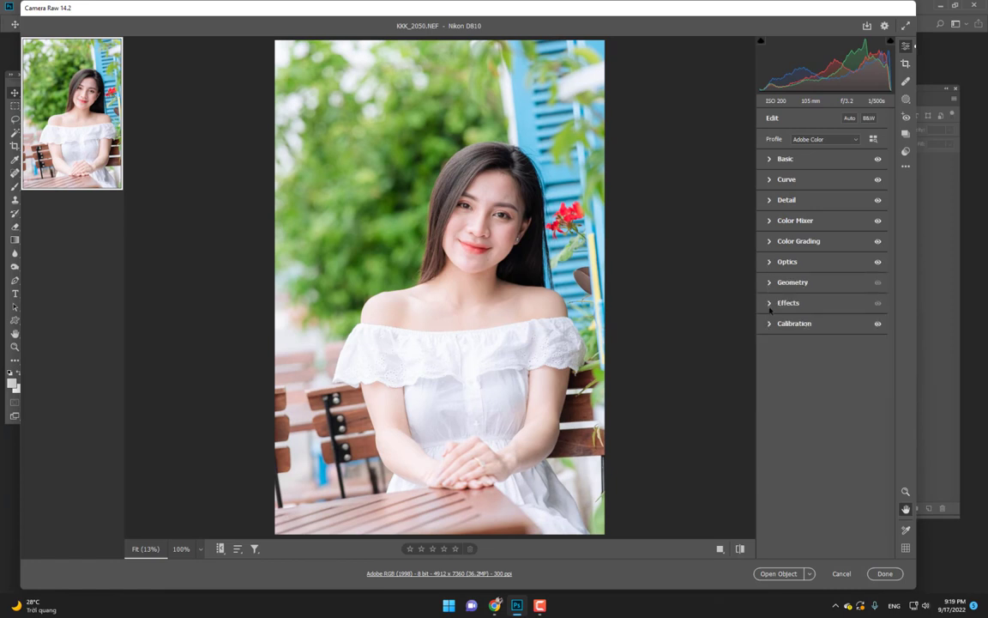
pyautogui.click(769, 302)
pyautogui.click(768, 302)
# Set the calibration Green Primary Hue to +20.
pyautogui.click(768, 325)
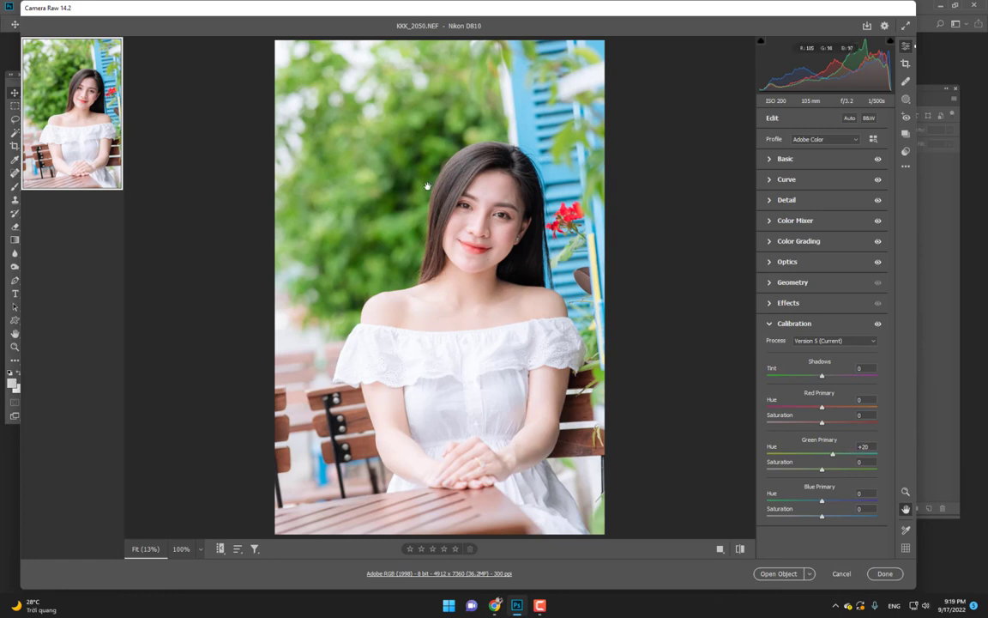
pyautogui.doubleClick(832, 454)
pyautogui.click(834, 453)
pyautogui.write('20')
pyautogui.press('Return')
# Set the Blue Primary Saturation to +5 and check the face at 100%.
pyautogui.moveTo(822, 517); pyautogui.dragTo(869, 516)
pyautogui.doubleClick(867, 515)
pyautogui.press('Return')
pyautogui.click(476, 251)
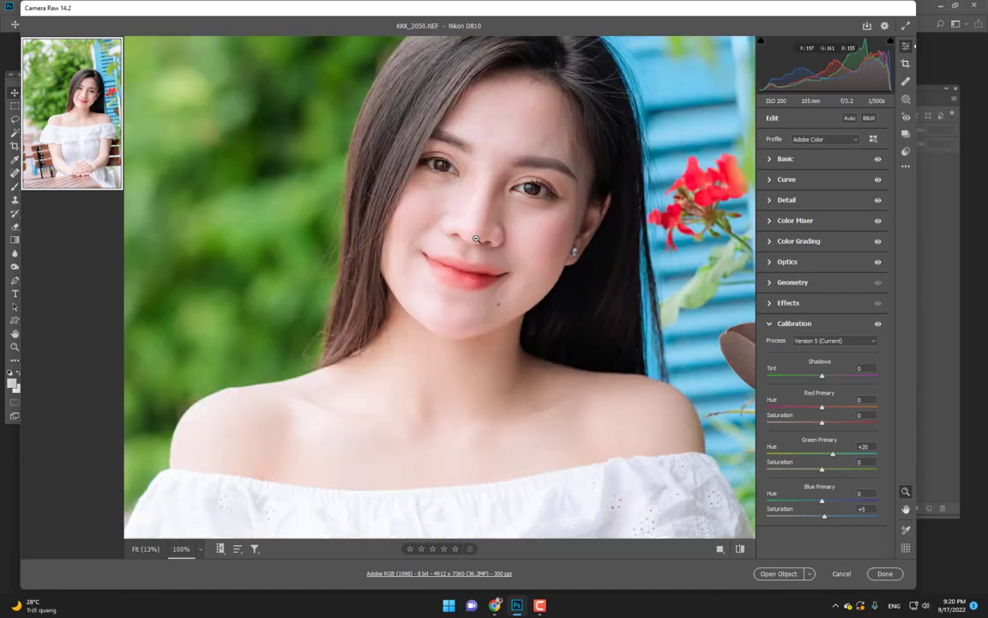
pyautogui.click(474, 236)
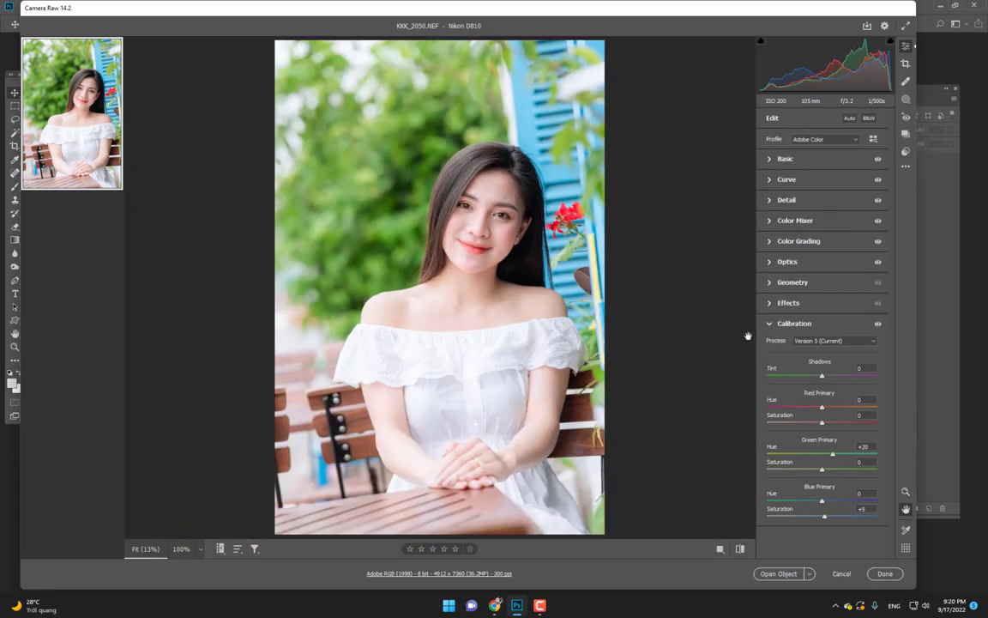
# Collapse Calibration and compare original and edited portrait side by side, zoomed on the face.
pyautogui.click(789, 325)
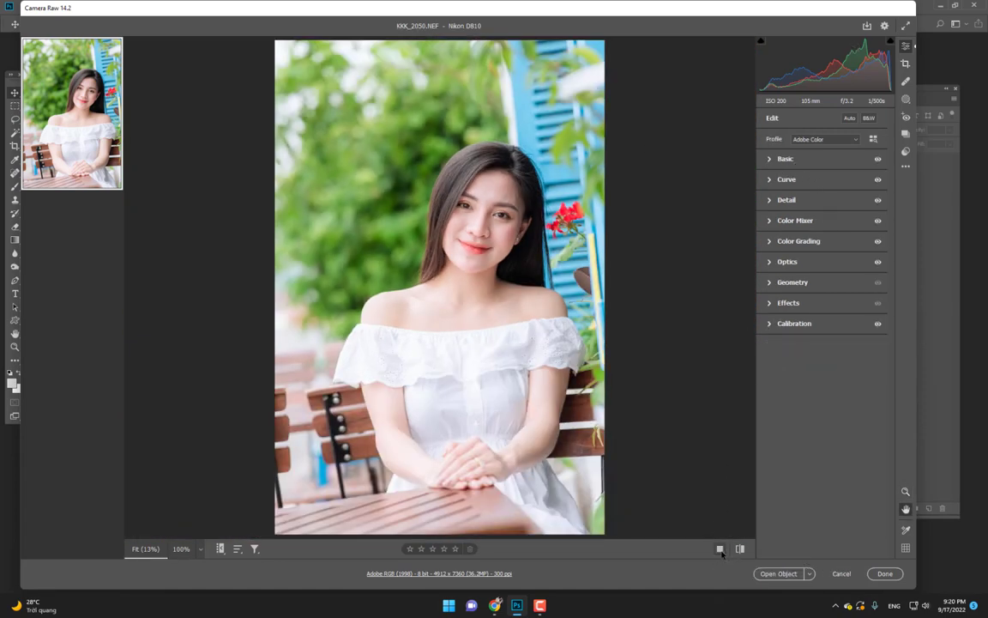
pyautogui.click(721, 549)
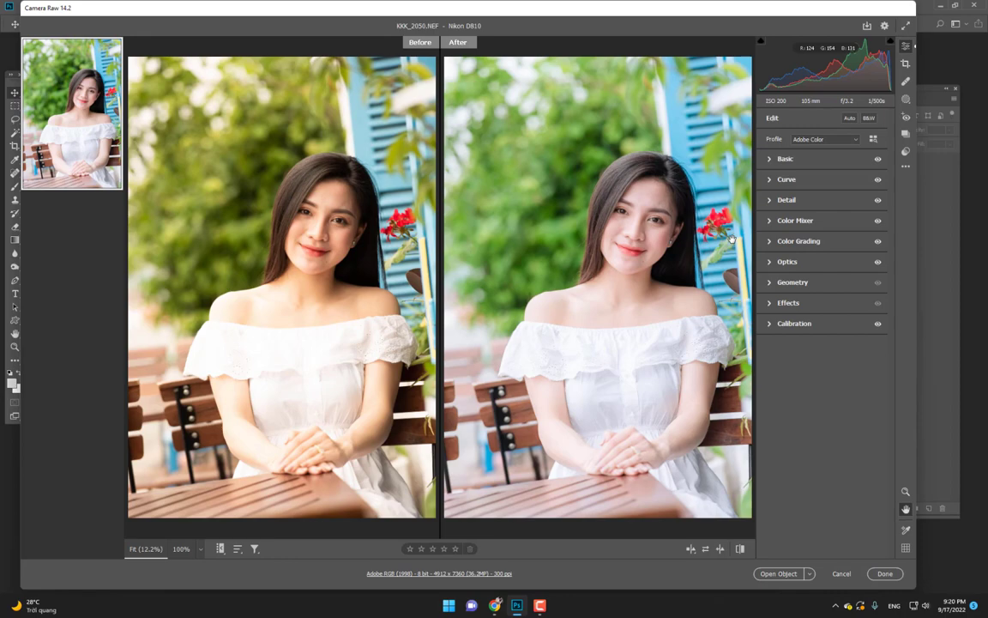
pyautogui.moveTo(565, 210)
pyautogui.mouseDown()
pyautogui.moveTo(674, 416)
pyautogui.moveTo(666, 293)
pyautogui.mouseUp()
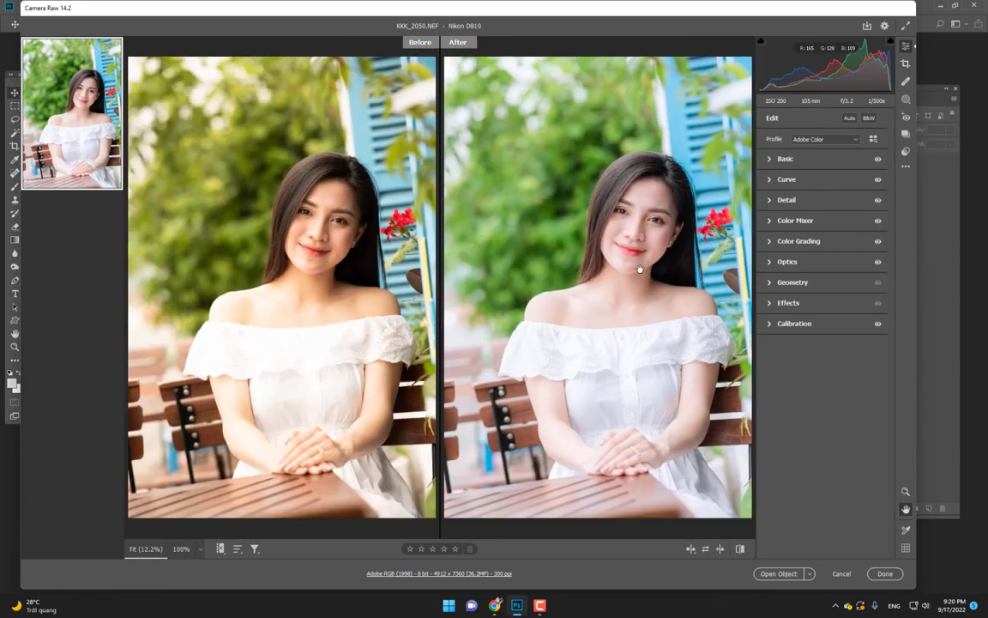